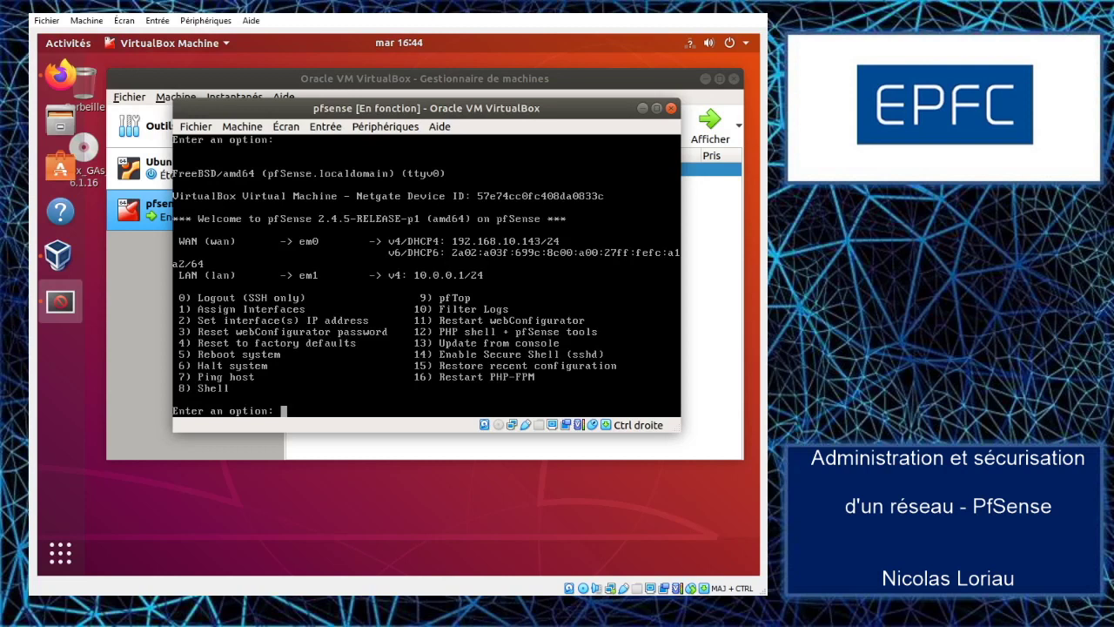
- Disable the packet filter with pfctl -d from the pfSense shell (option 8), then switch to Firefox
text(8)
key(Return)
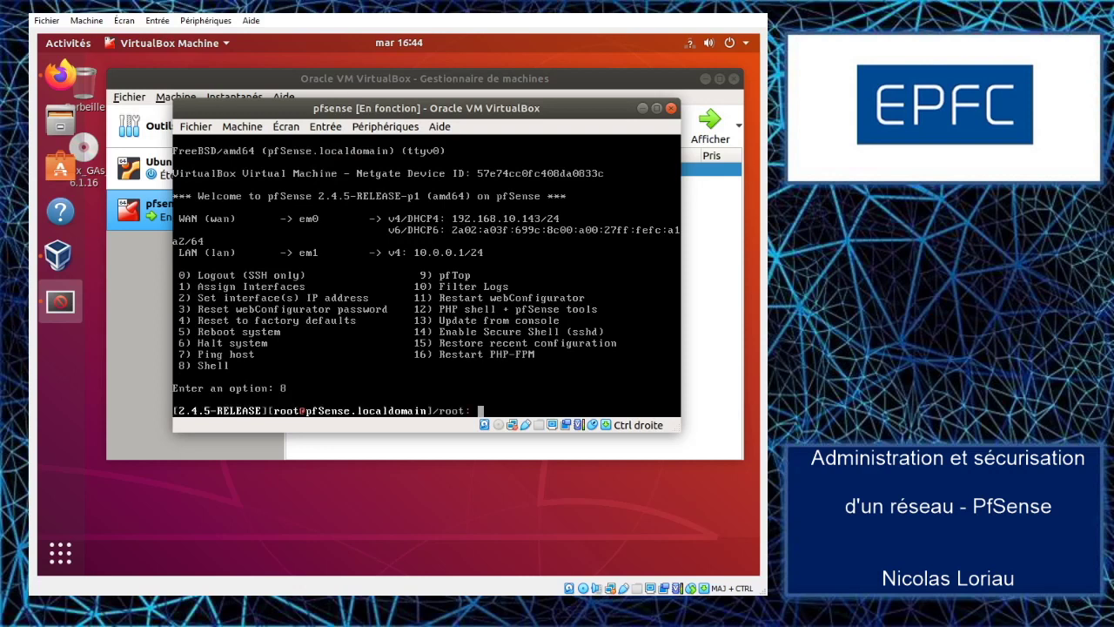
text(pfctl -d)
key(Return)
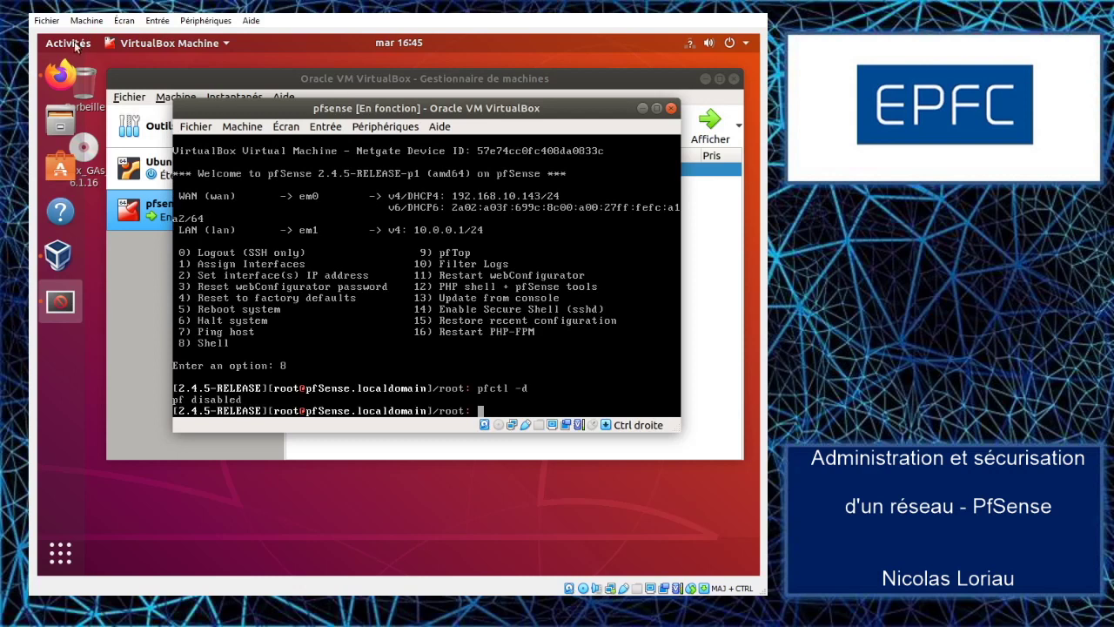
click(59, 75)
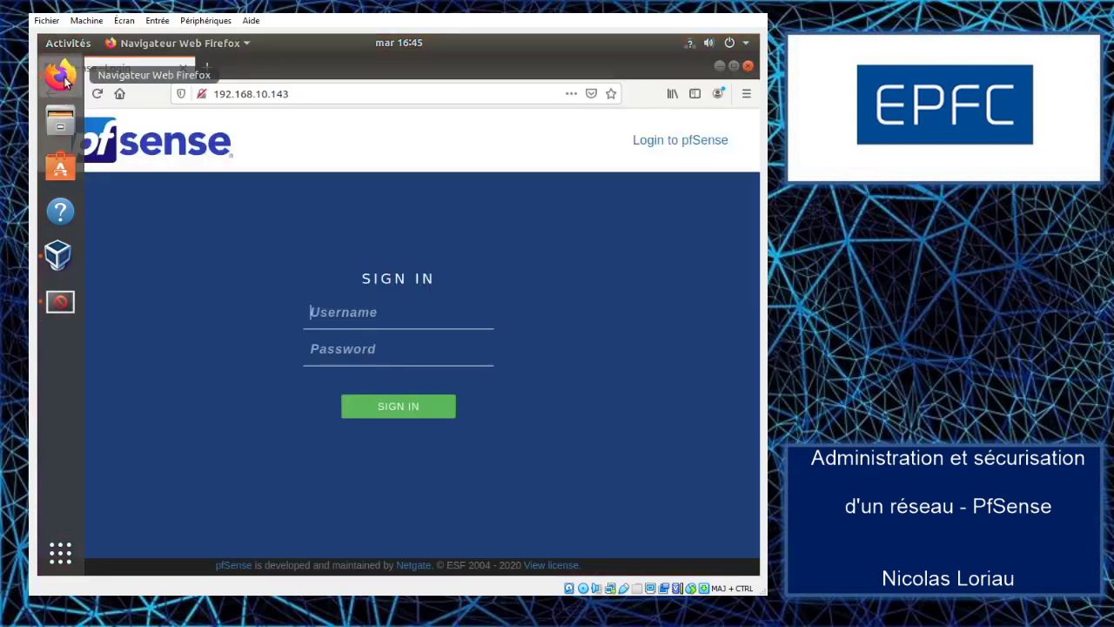
- Reload the 192.168.10.143 login page and sign in with the admin username and password
click(306, 94)
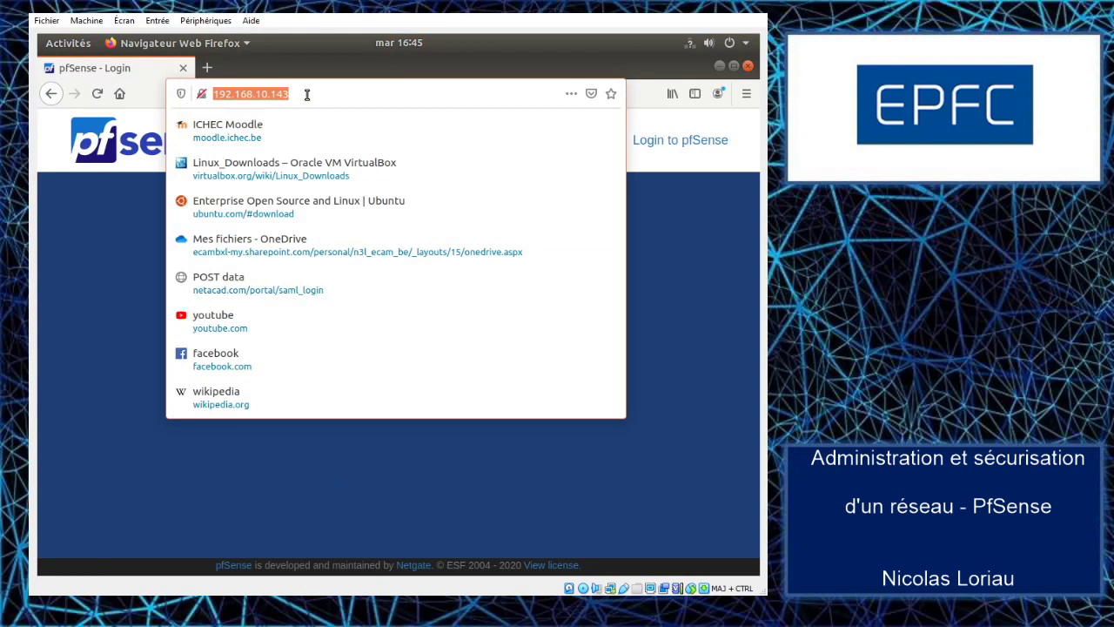
key(Return)
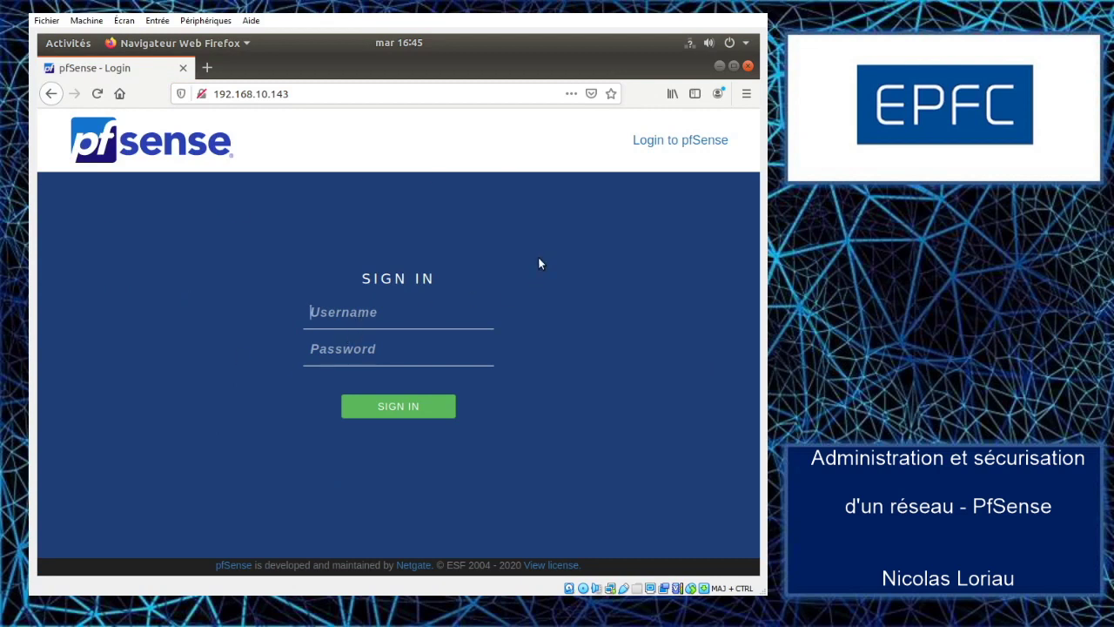
text(adminpfsense)
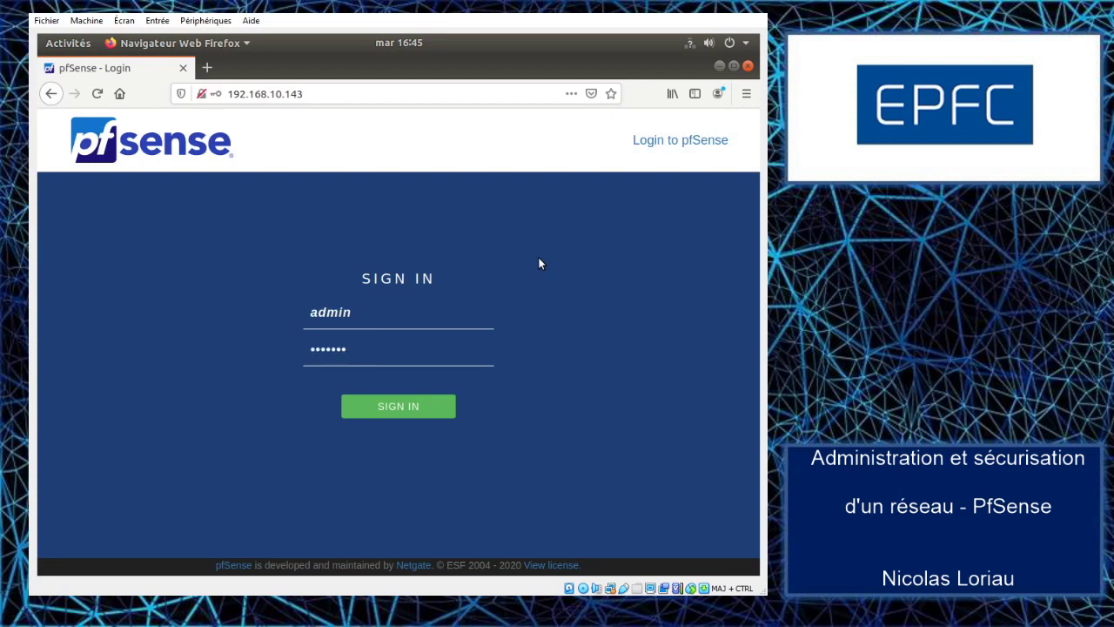
click(421, 393)
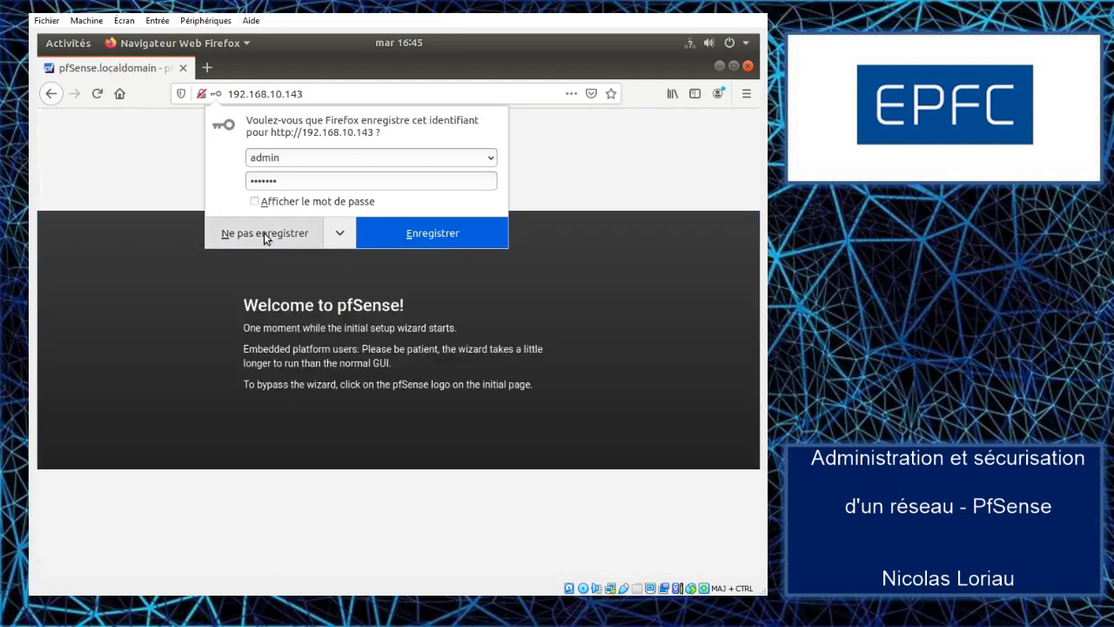
click(265, 235)
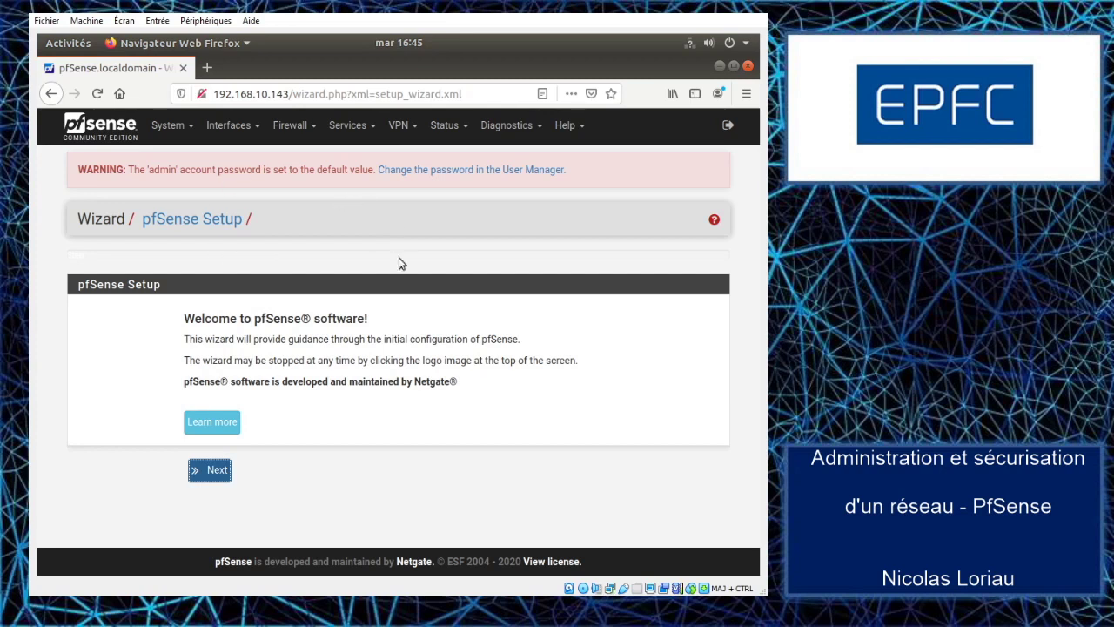
- Start the wizard, pass the support page, and replace domain localdomain with mycompany.be
click(209, 473)
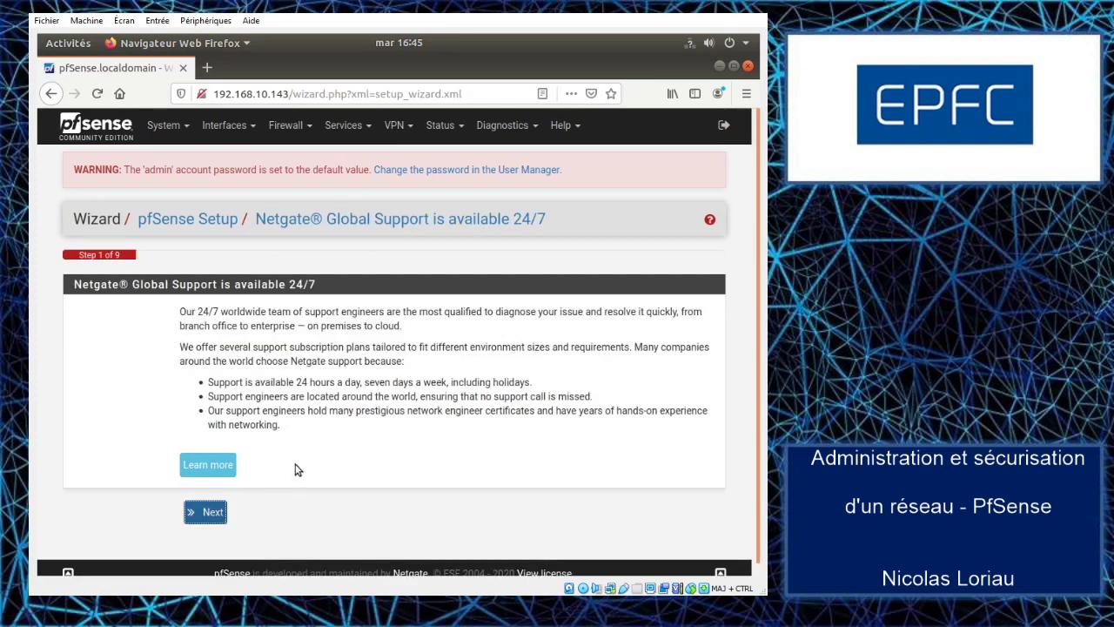
scroll(115, 367, down, 1)
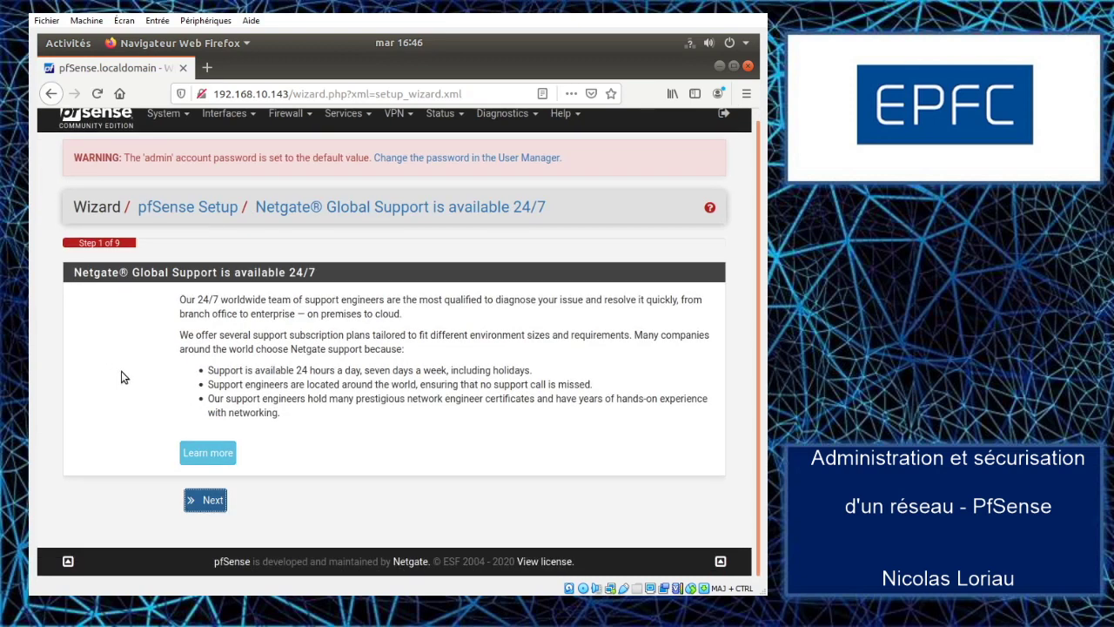
click(209, 503)
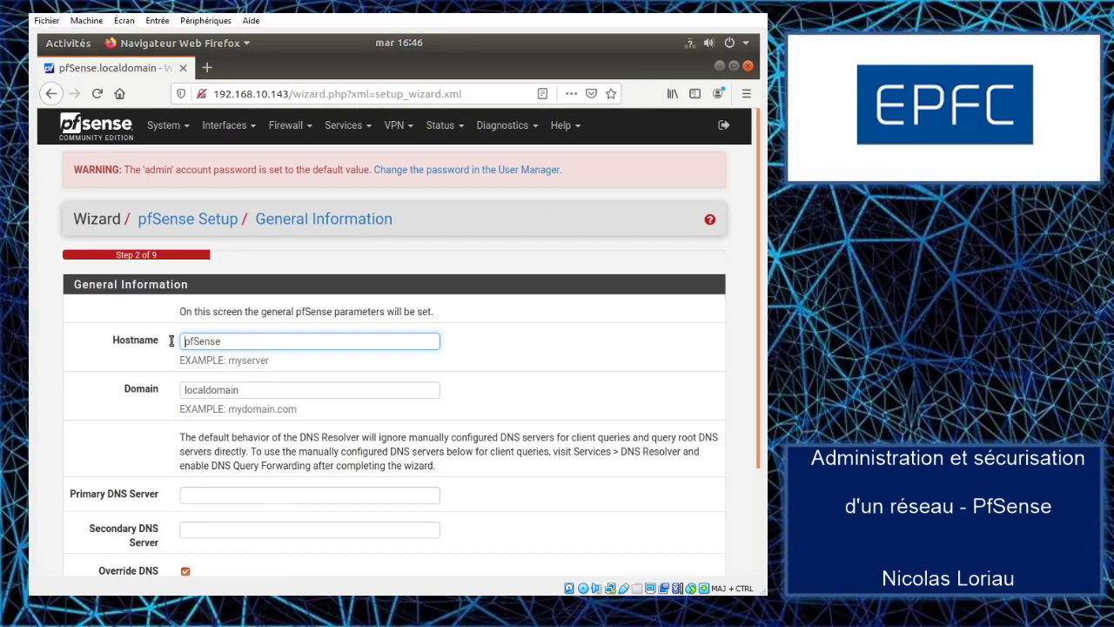
drag(267, 394, 167, 381)
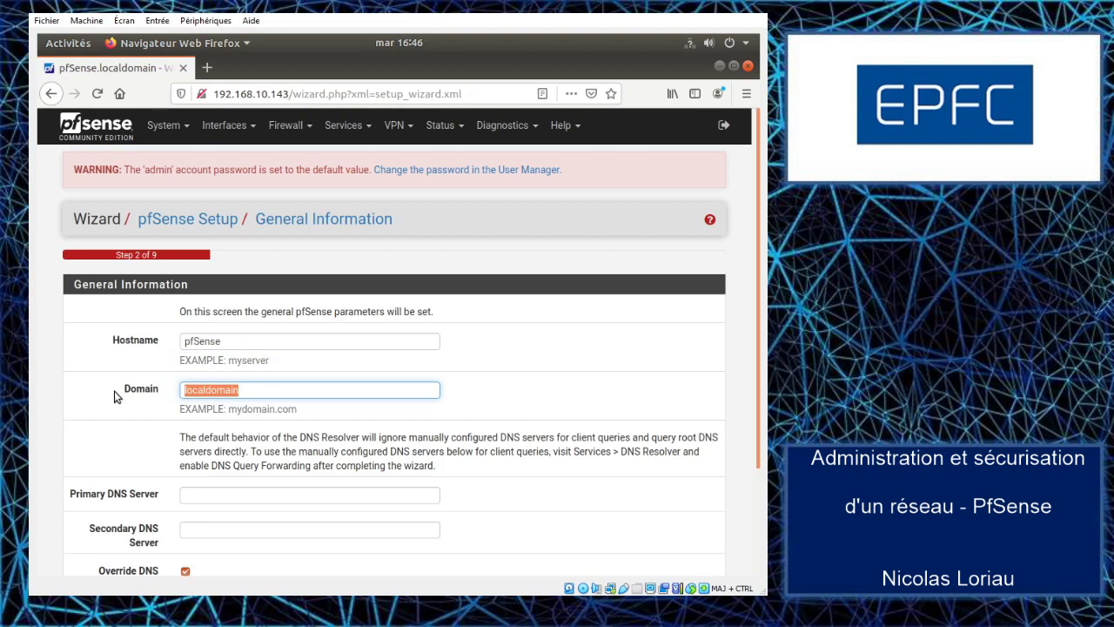
text(mycom)
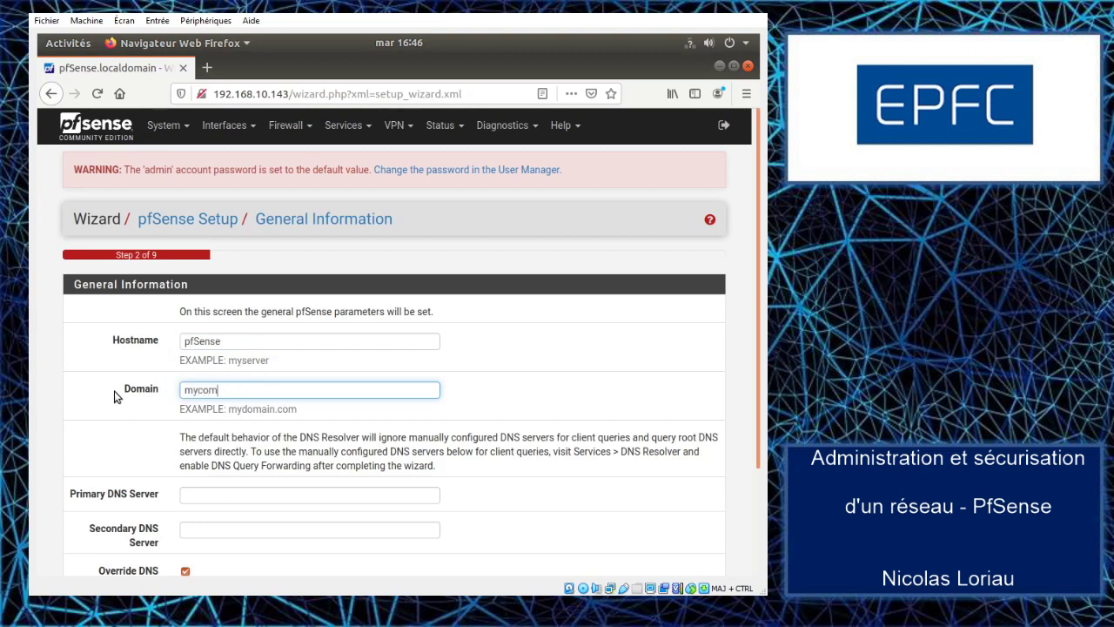
text(pany.be)
scroll(139, 388, down, 3)
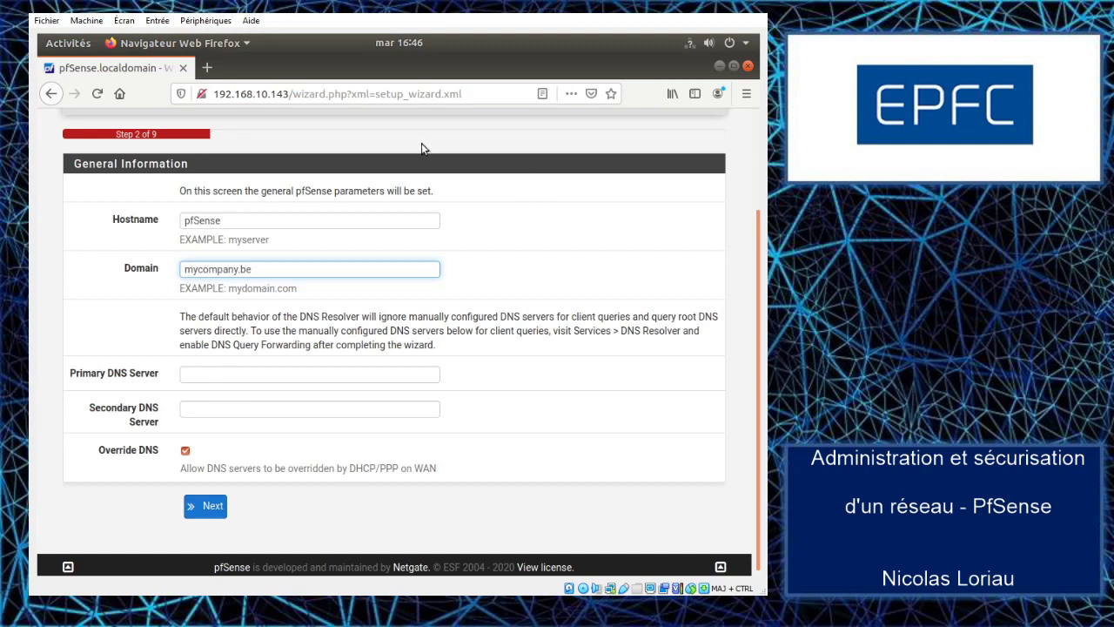
click(212, 510)
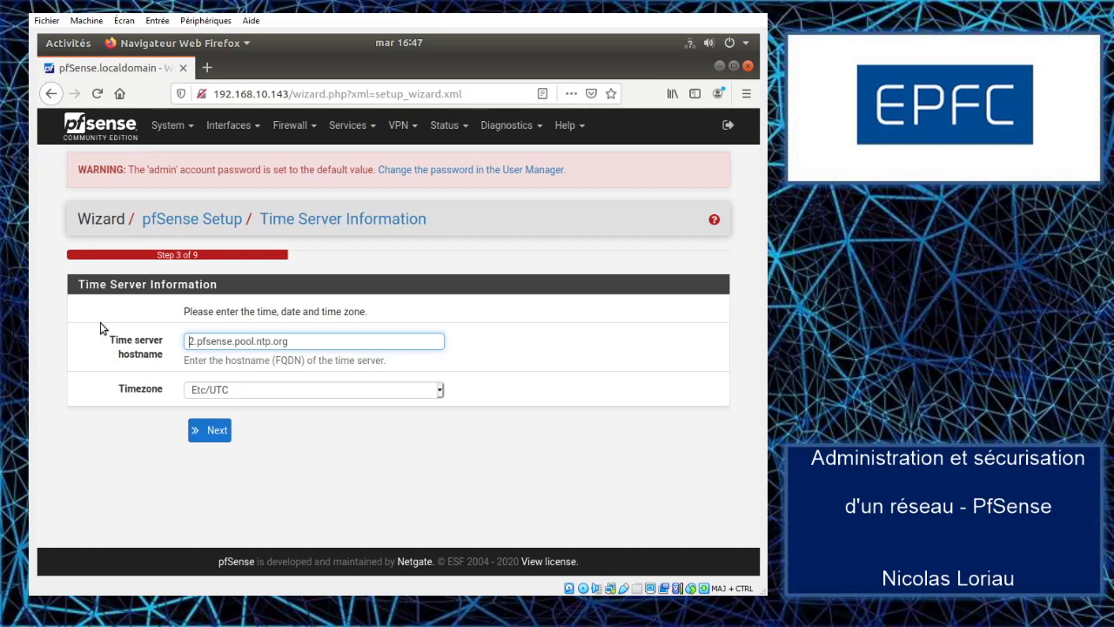
- Set timezone Europe/Brussels and time server ntp.belnet.be, then submit the step
click(439, 393)
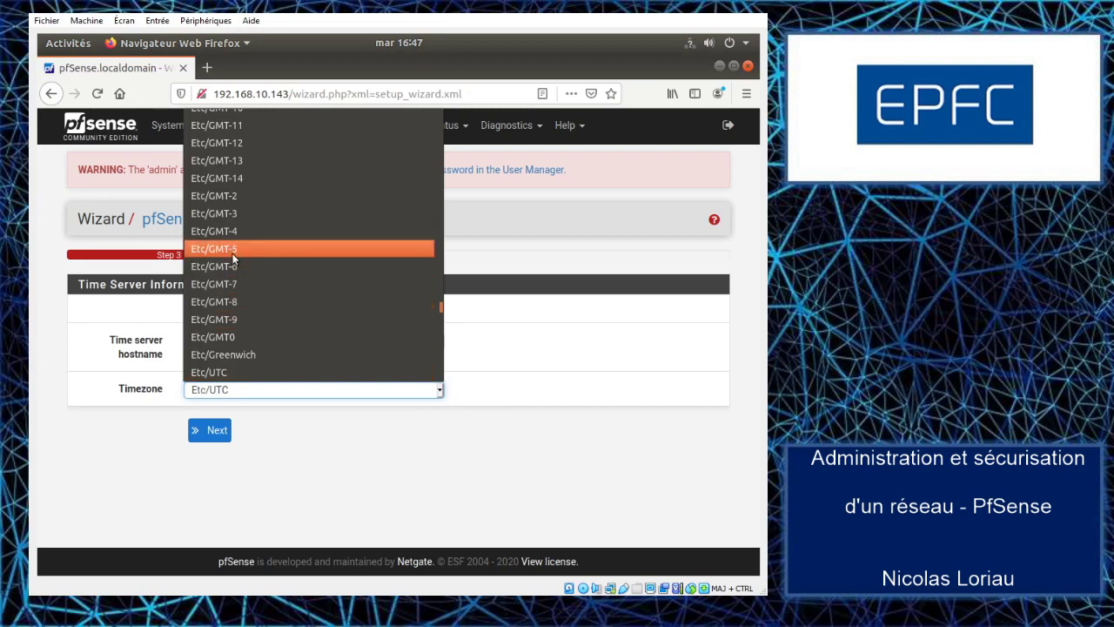
scroll(232, 254, down, 5)
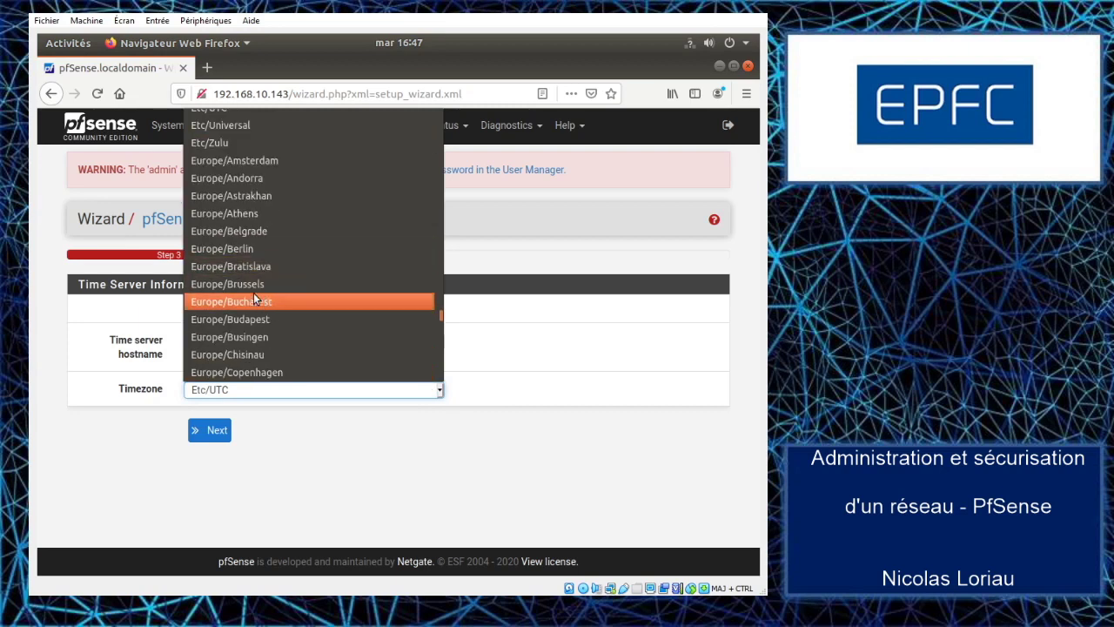
click(243, 286)
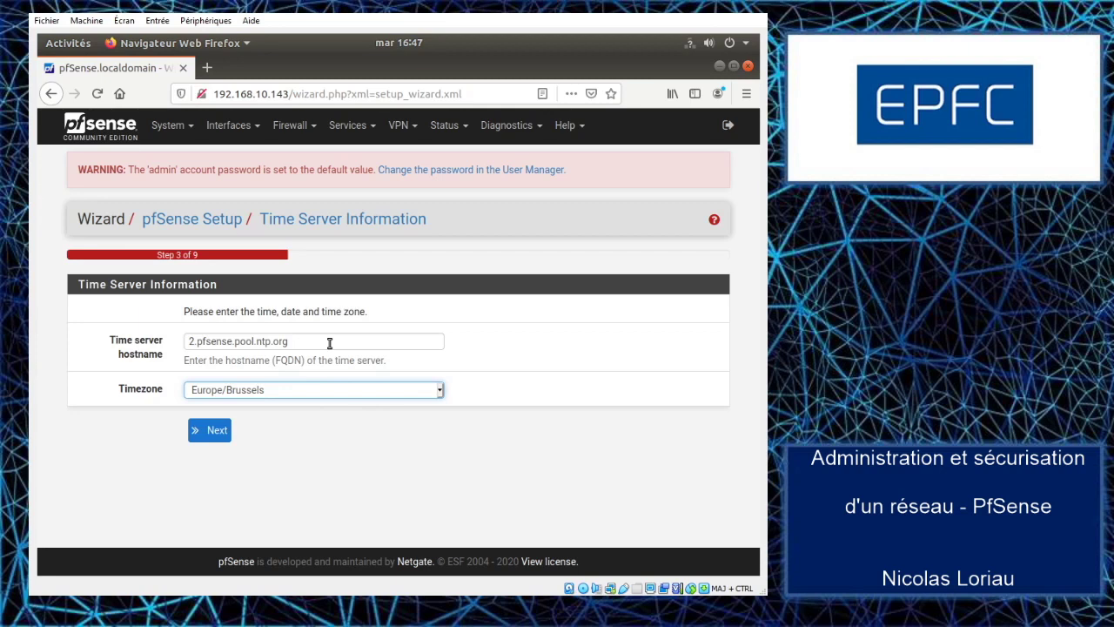
drag(299, 341, 145, 340)
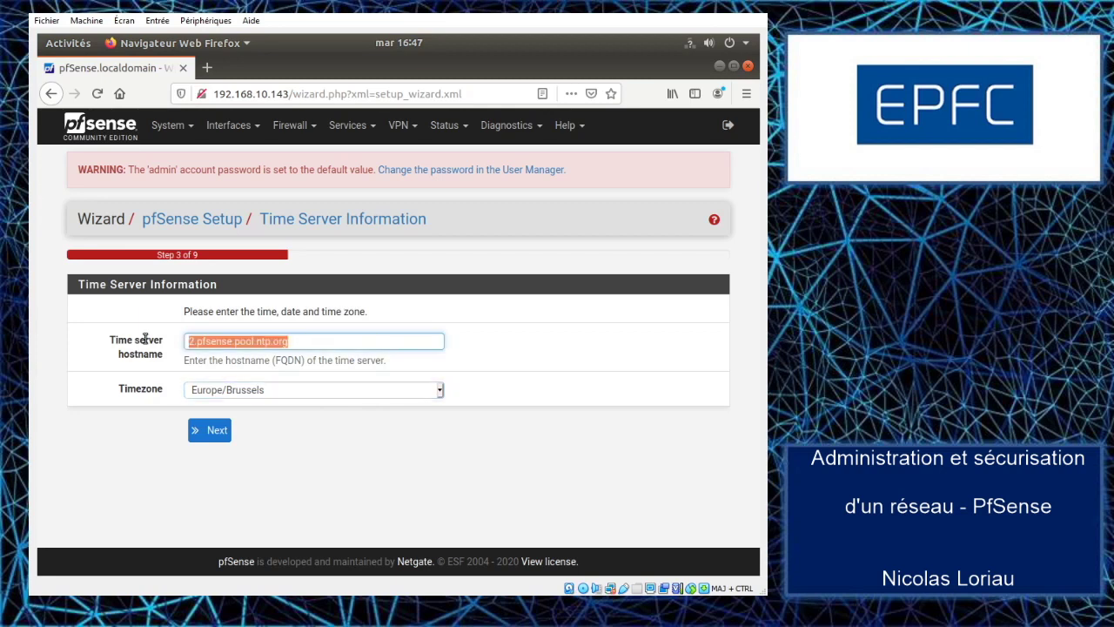
text(ntp.belnet.be)
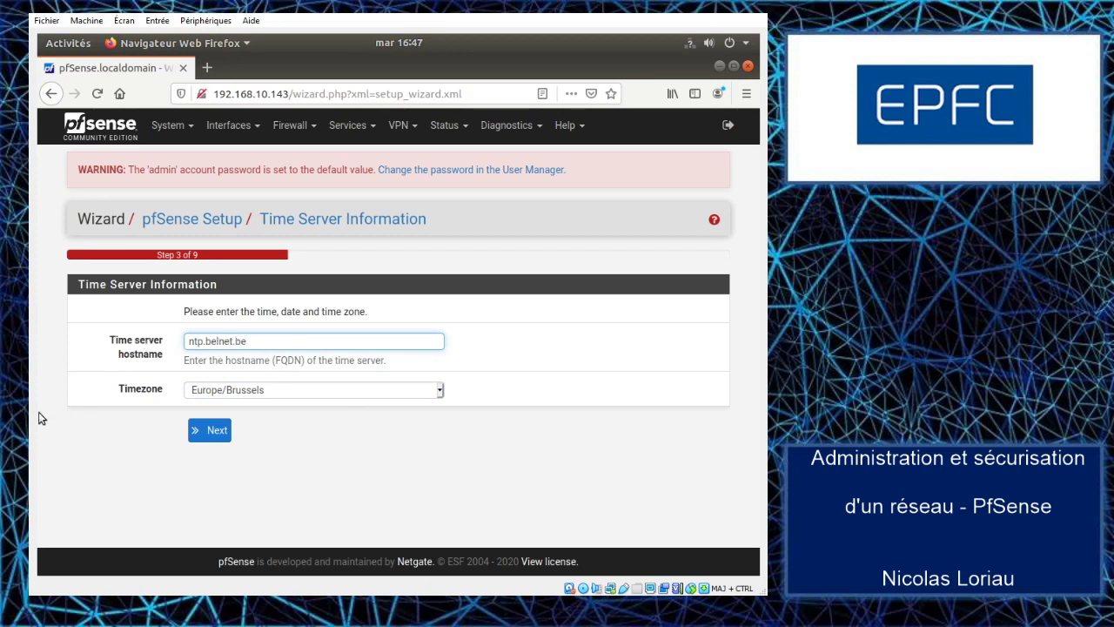
click(212, 429)
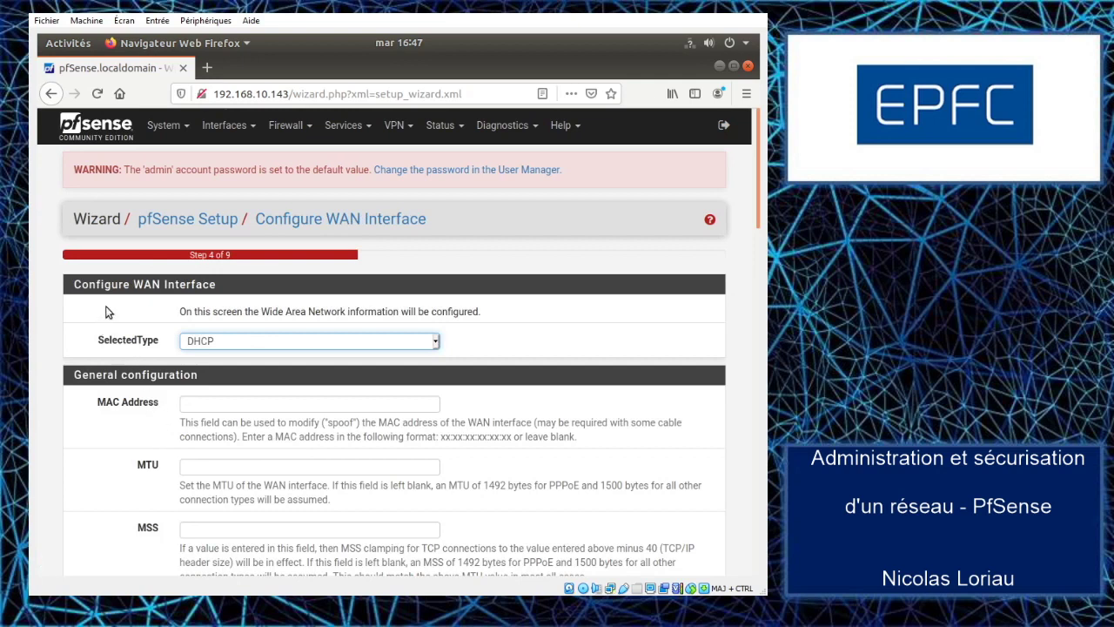
- Uncheck Block RFC1918 Private Networks and Block bogon networks on WAN, then continue
scroll(96, 320, down, 1)
scroll(96, 322, down, 2)
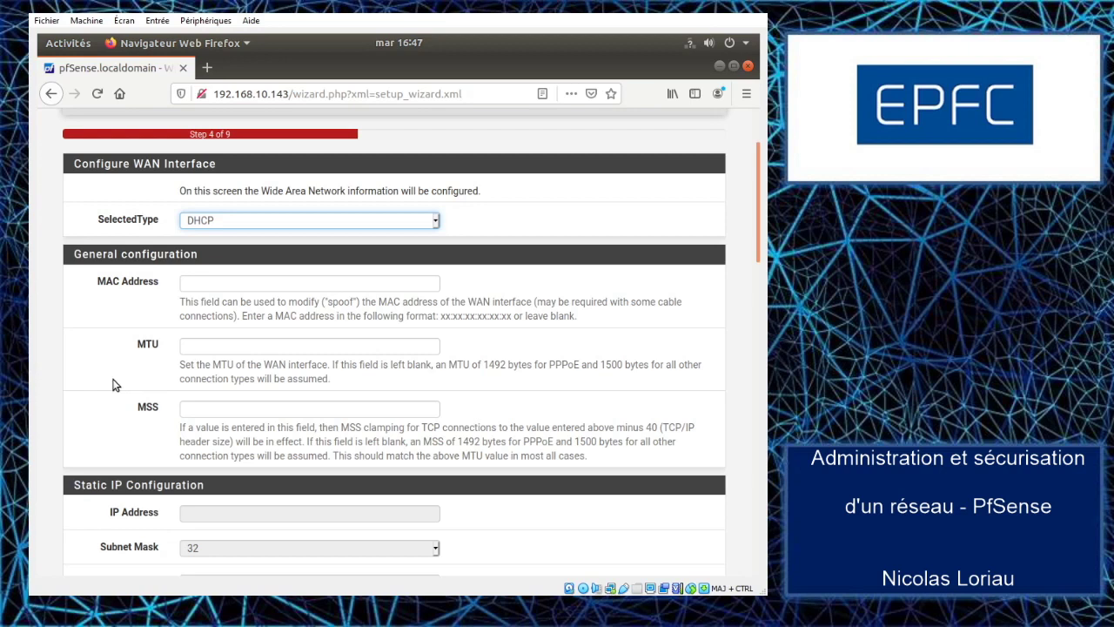
scroll(116, 384, down, 5)
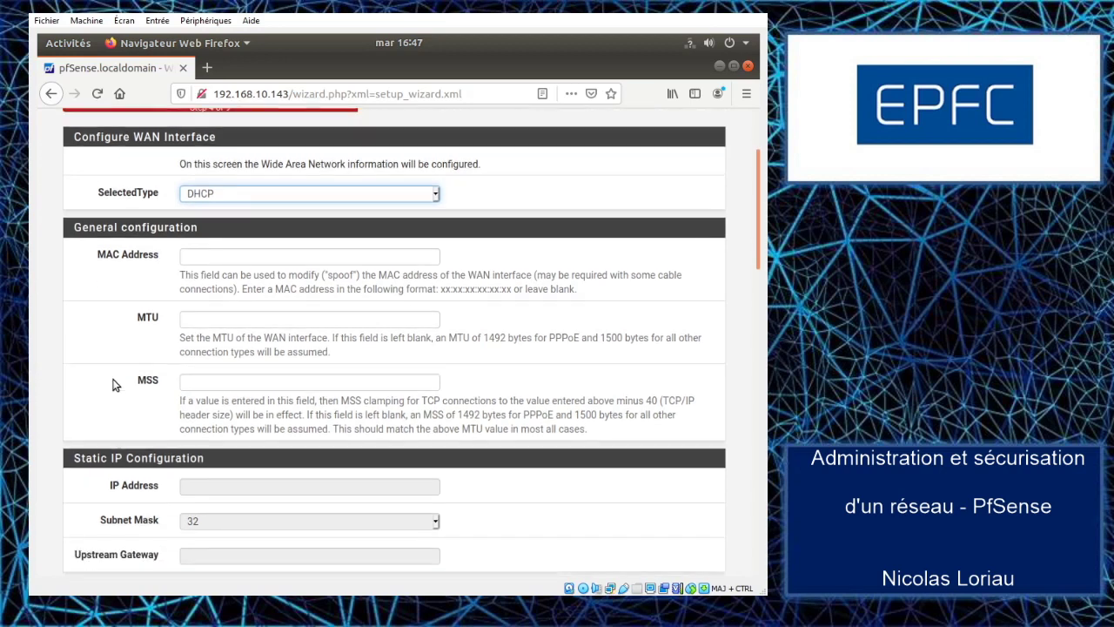
scroll(116, 375, down, 13)
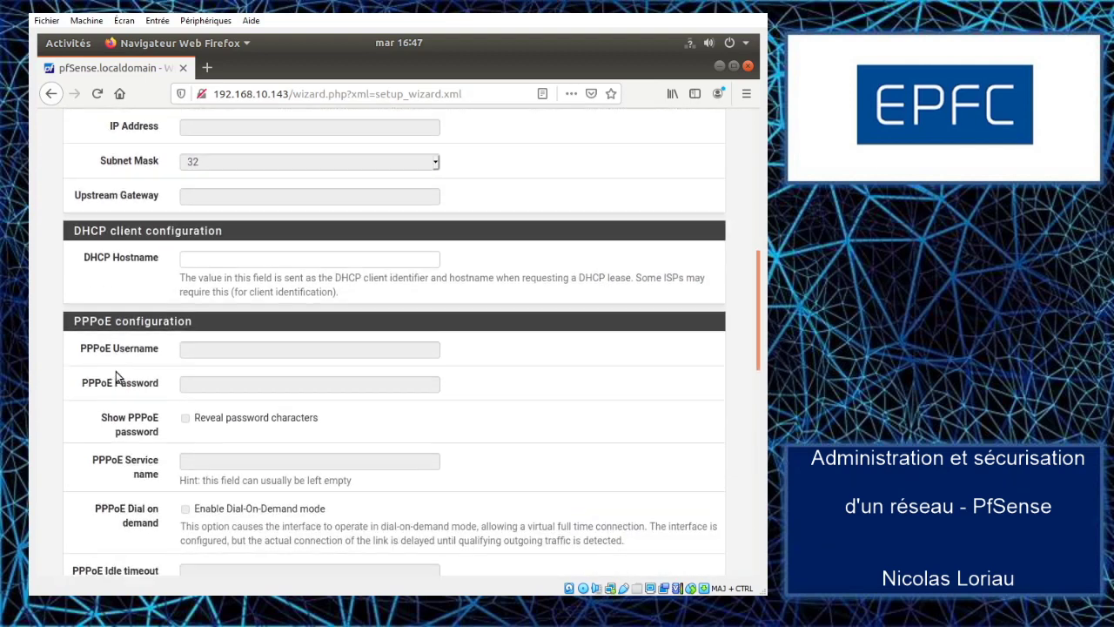
scroll(111, 379, down, 3)
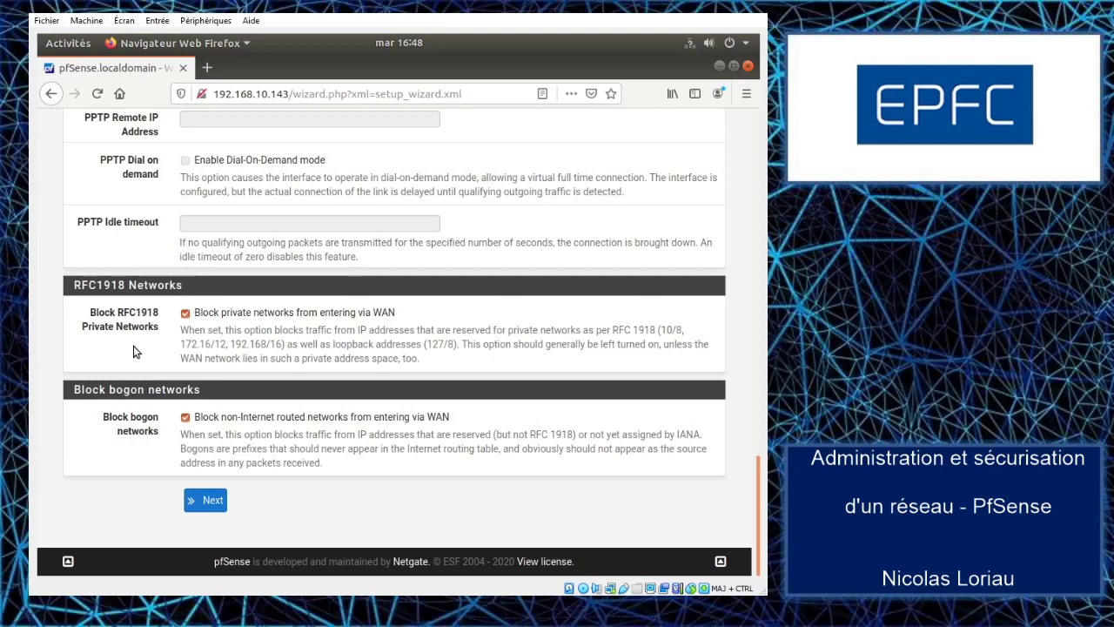
click(186, 314)
click(186, 417)
click(212, 501)
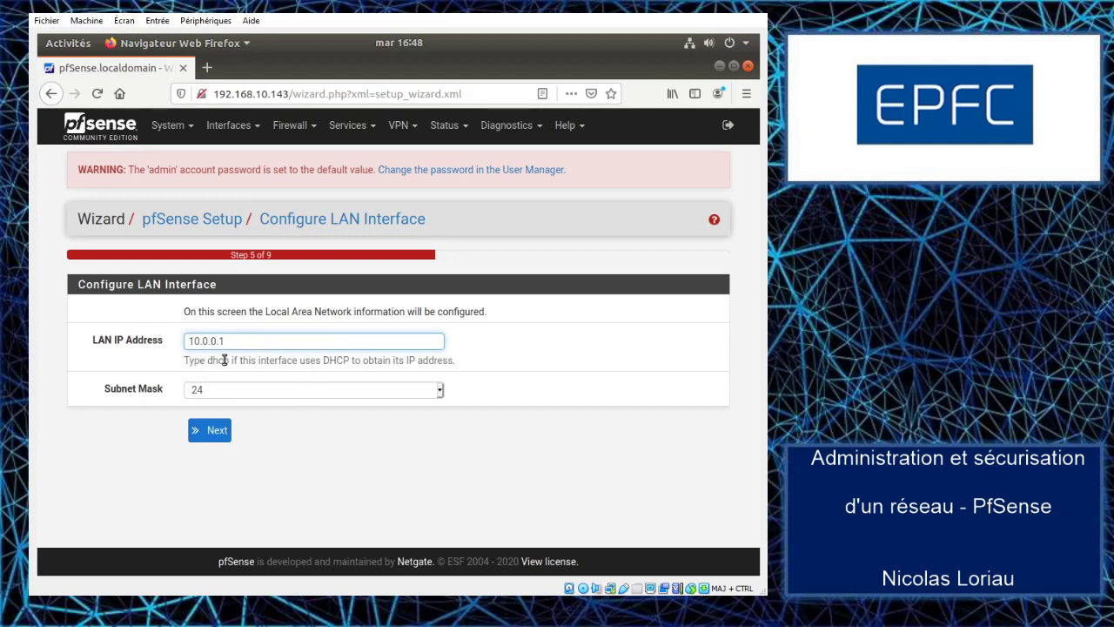
- Accept LAN 10.0.0.1/24, leave the admin password blank, and reload the configuration
click(212, 429)
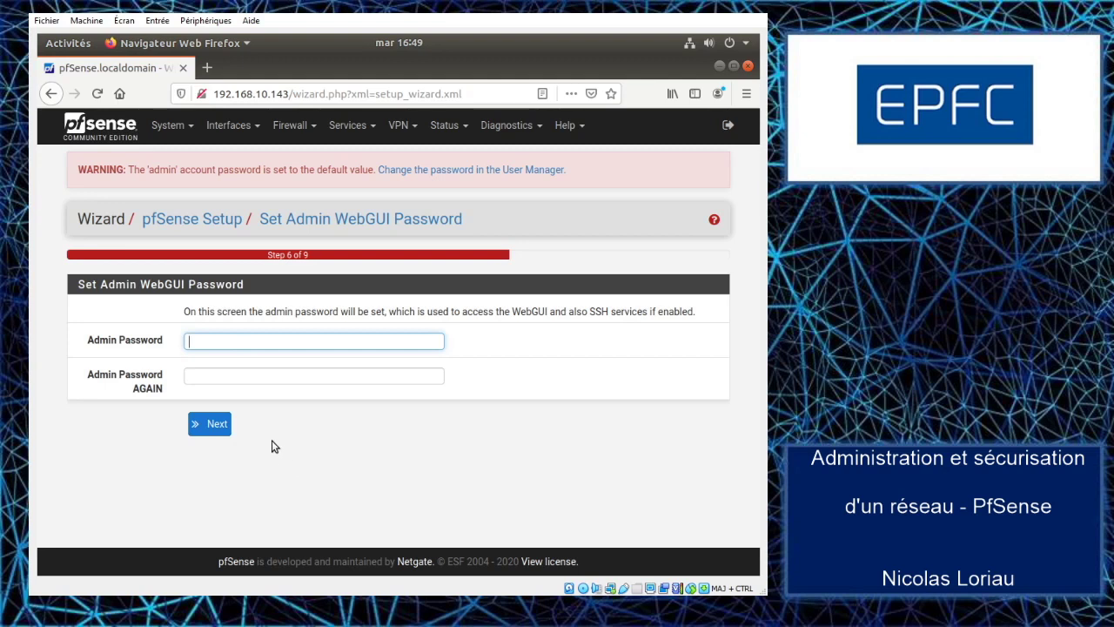
click(217, 426)
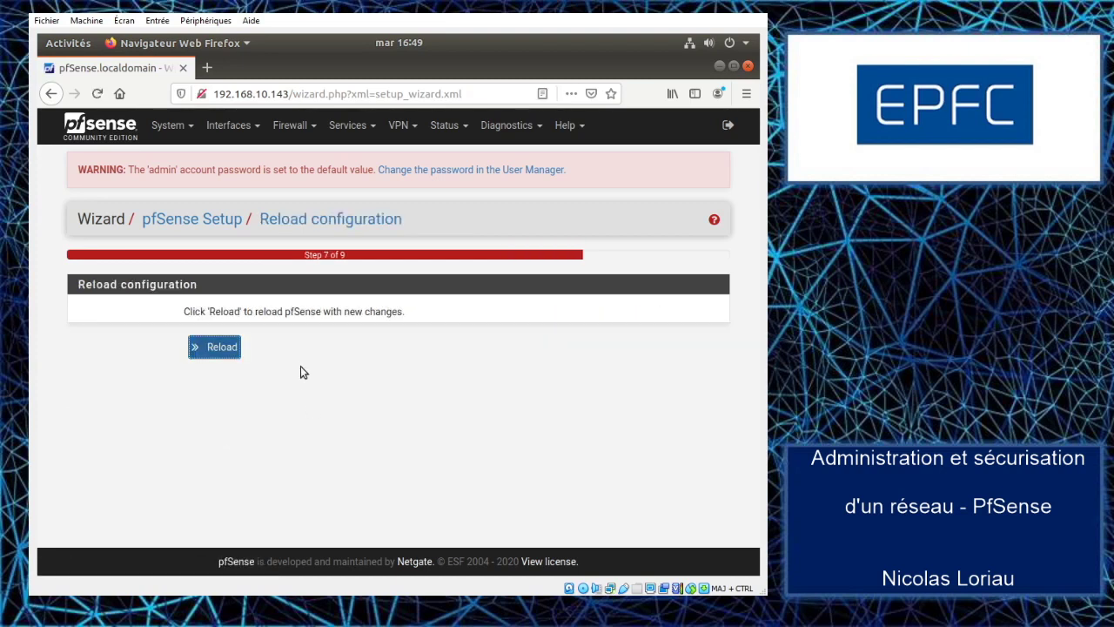
click(217, 350)
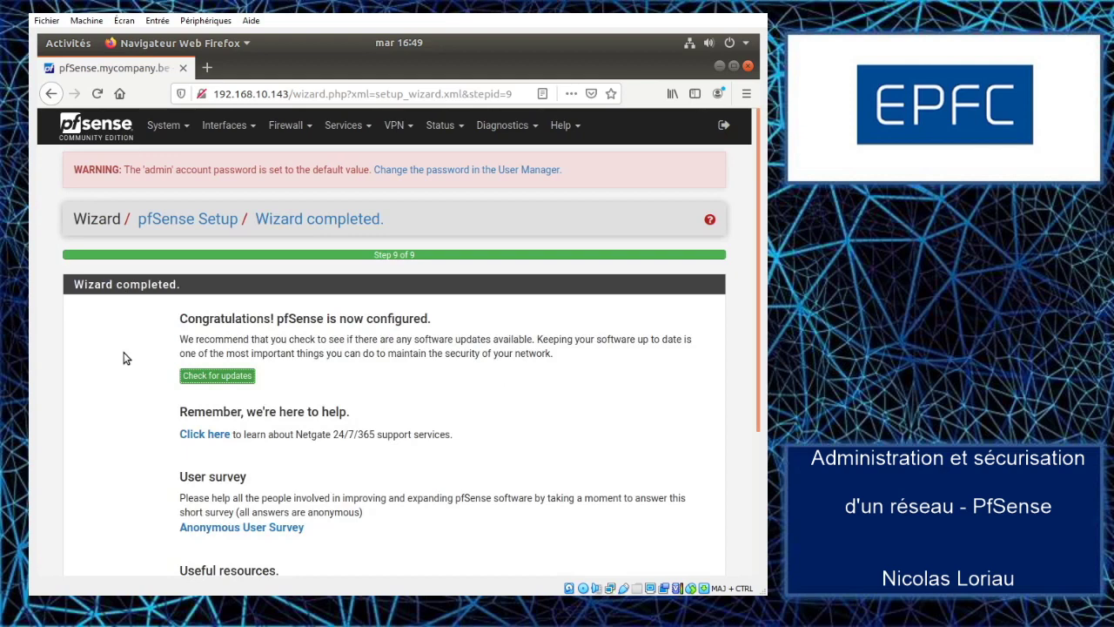
- Run Check for updates and confirm base system 2.4.5_1 is up to date
scroll(133, 360, down, 2)
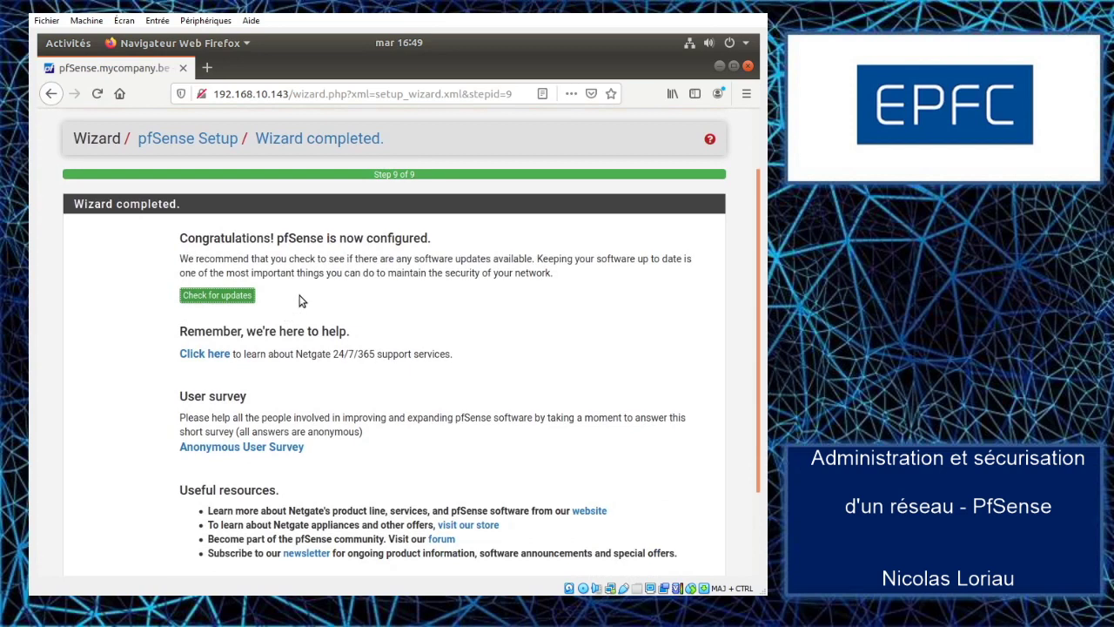
click(221, 296)
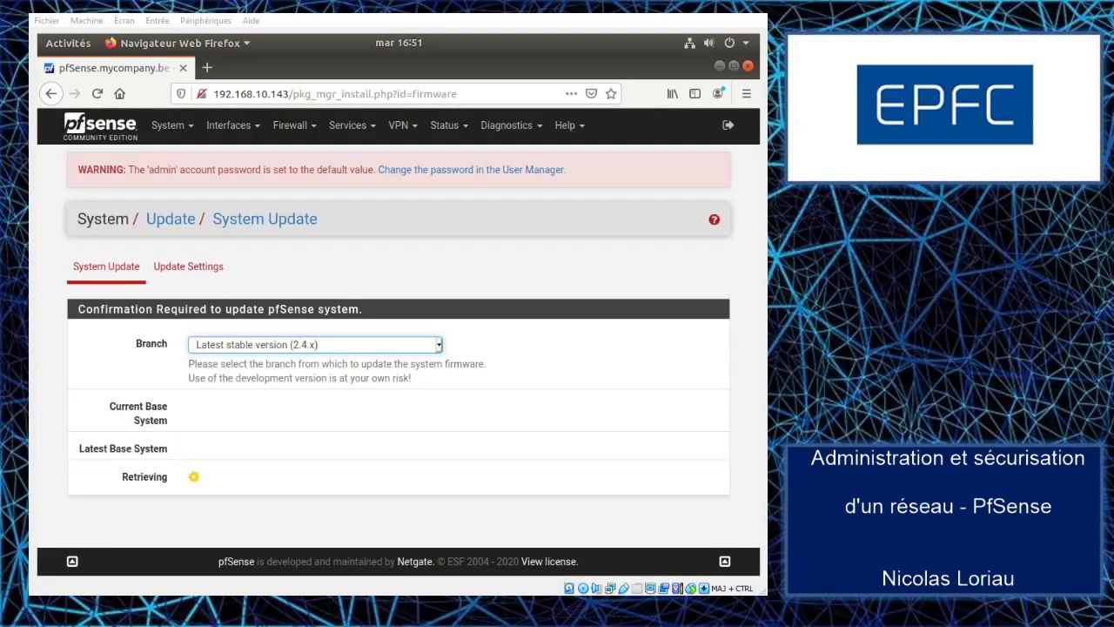
click(506, 342)
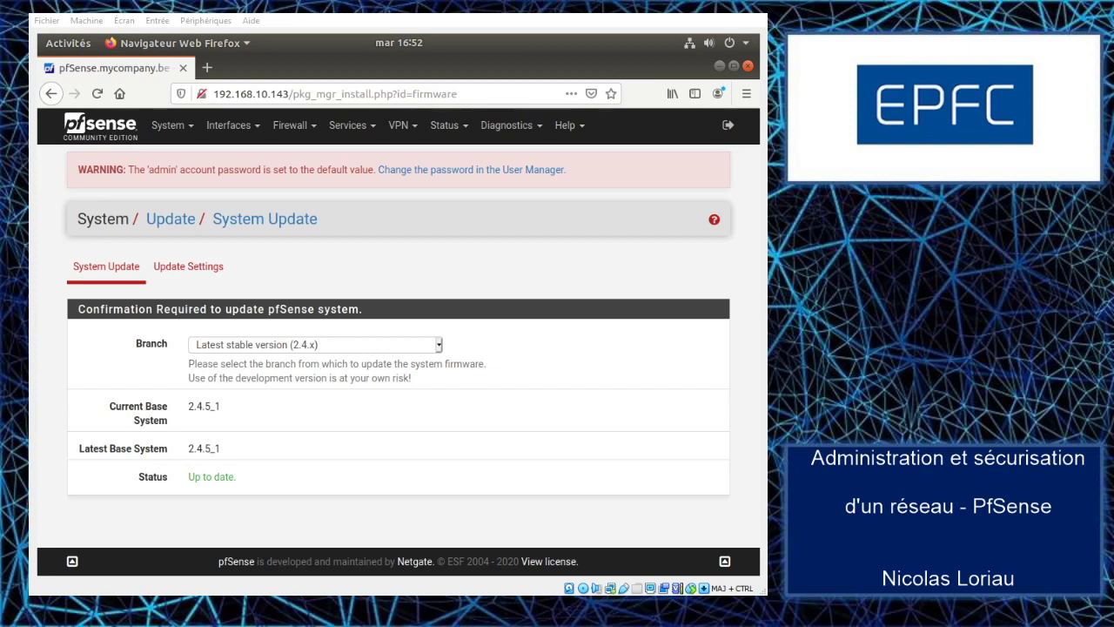
- Return to the dashboard, accept the trademark notice, and scroll through system information and interface status
click(98, 129)
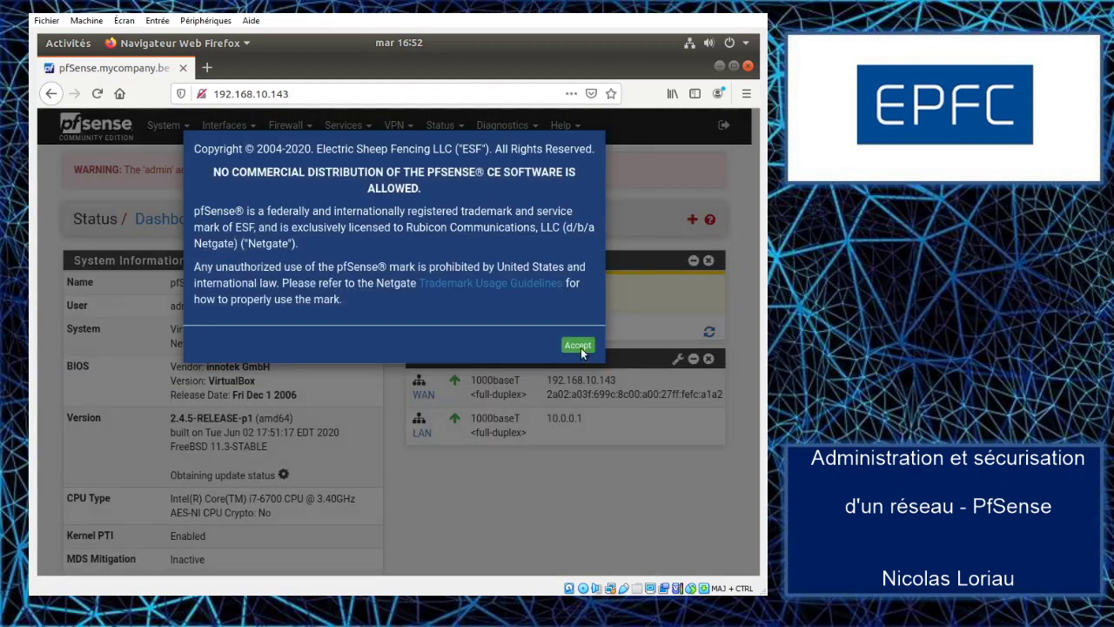
click(579, 342)
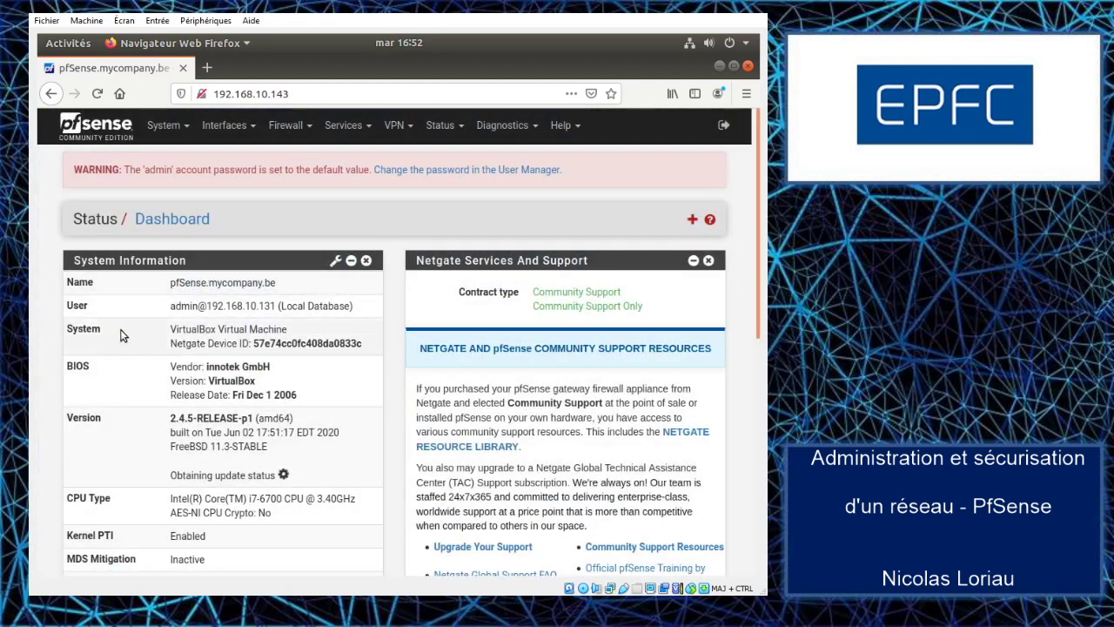
scroll(122, 327, down, 2)
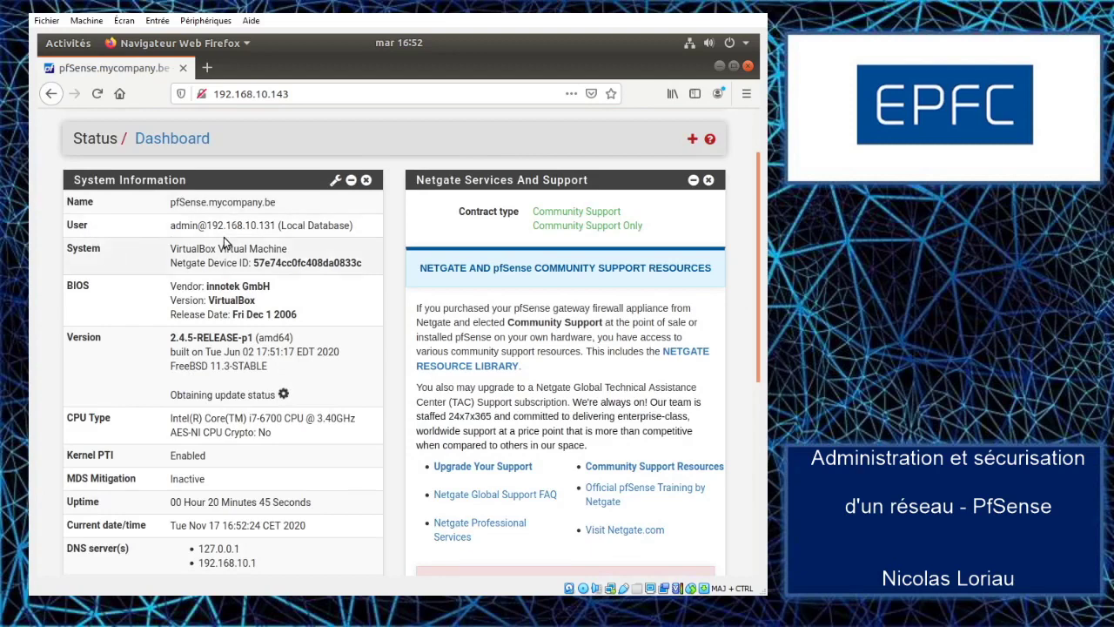
scroll(112, 306, down, 5)
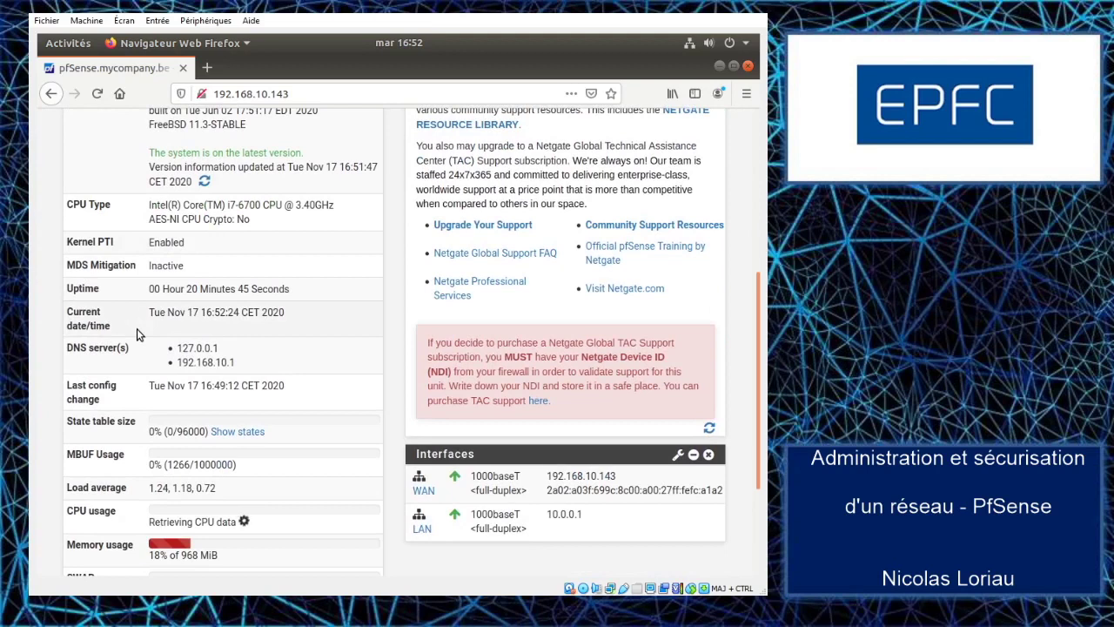
scroll(137, 328, down, 3)
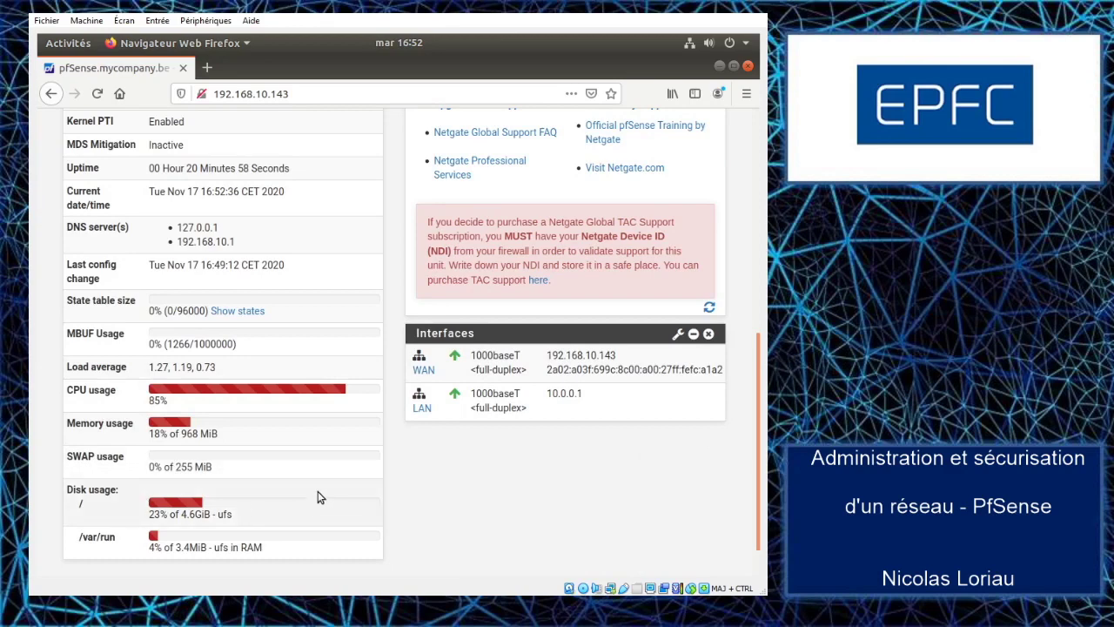
scroll(348, 462, up, 3)
scroll(350, 461, up, 5)
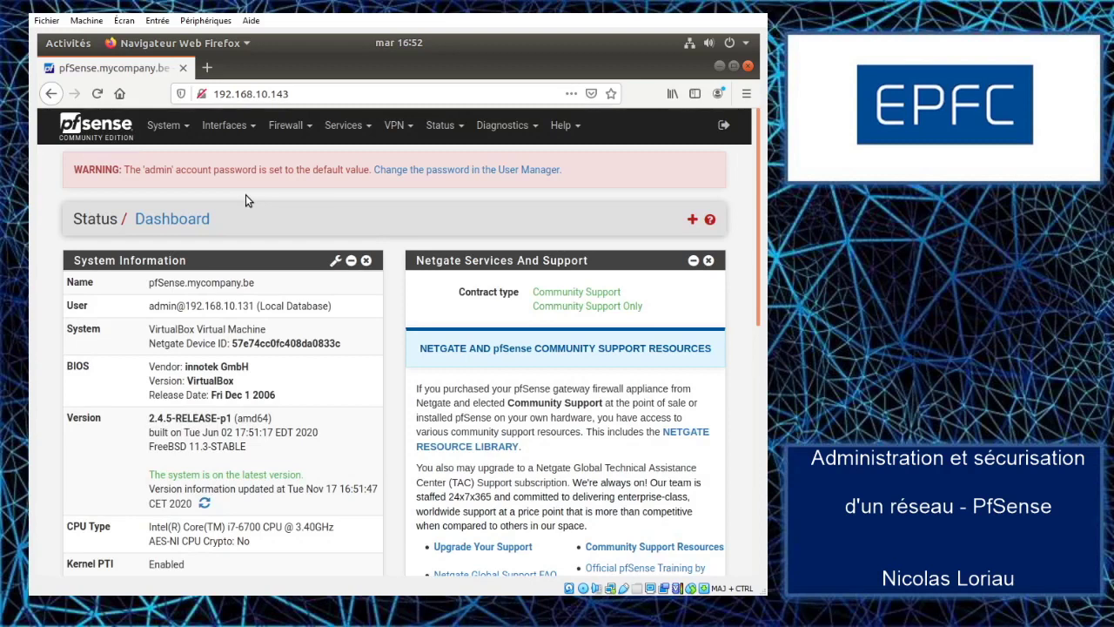
click(165, 127)
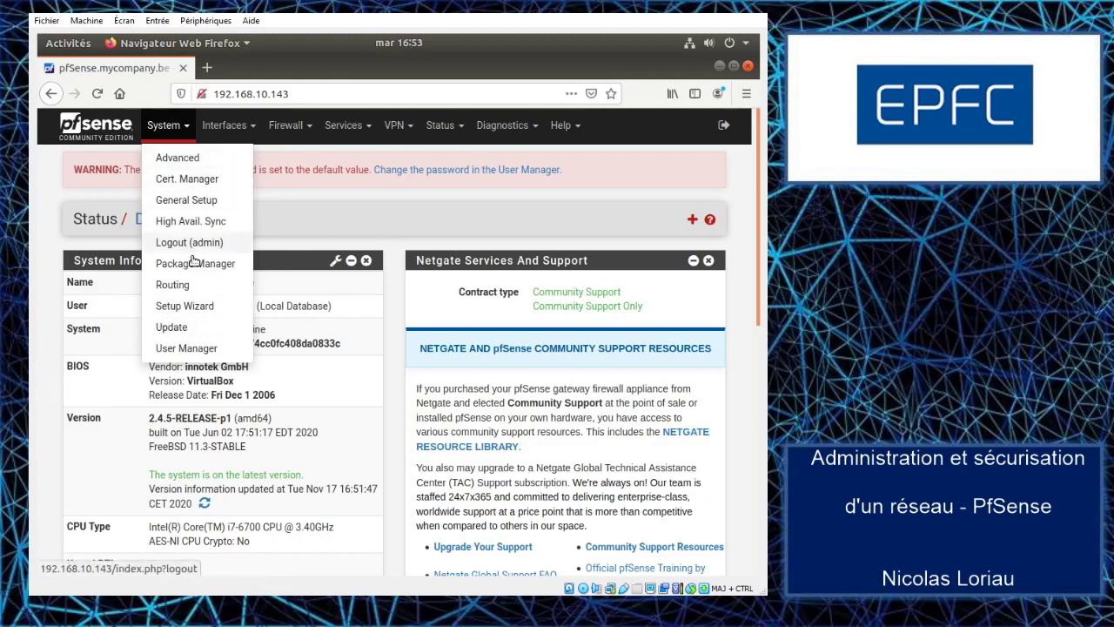
- Open System > Advanced and look through Admin Access, with webConfigurator protocol HTTP
click(182, 160)
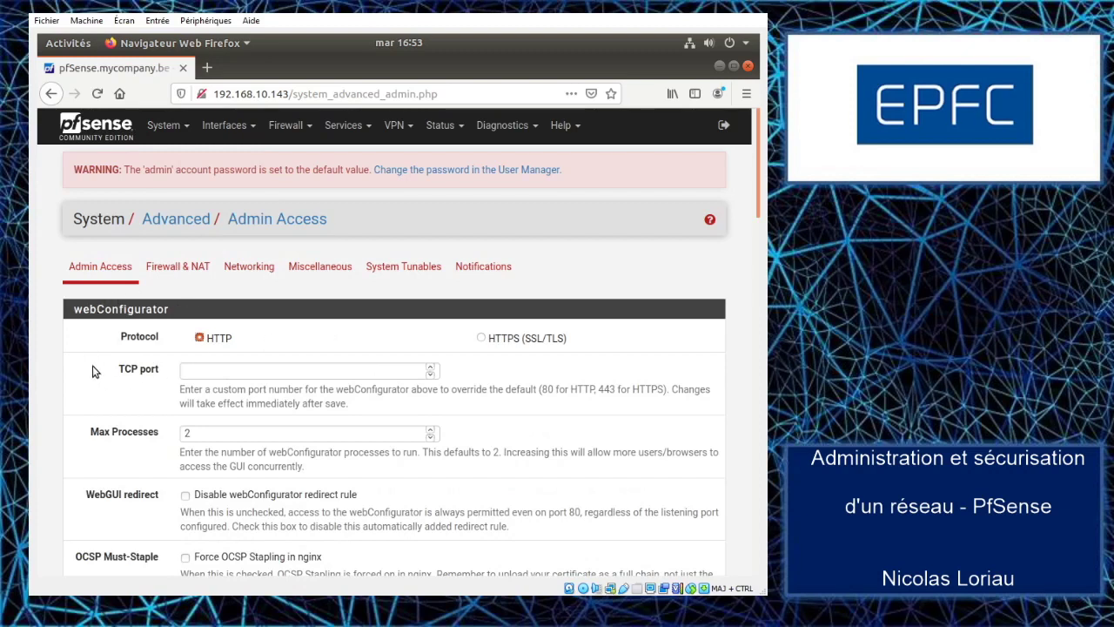
scroll(96, 372, down, 1)
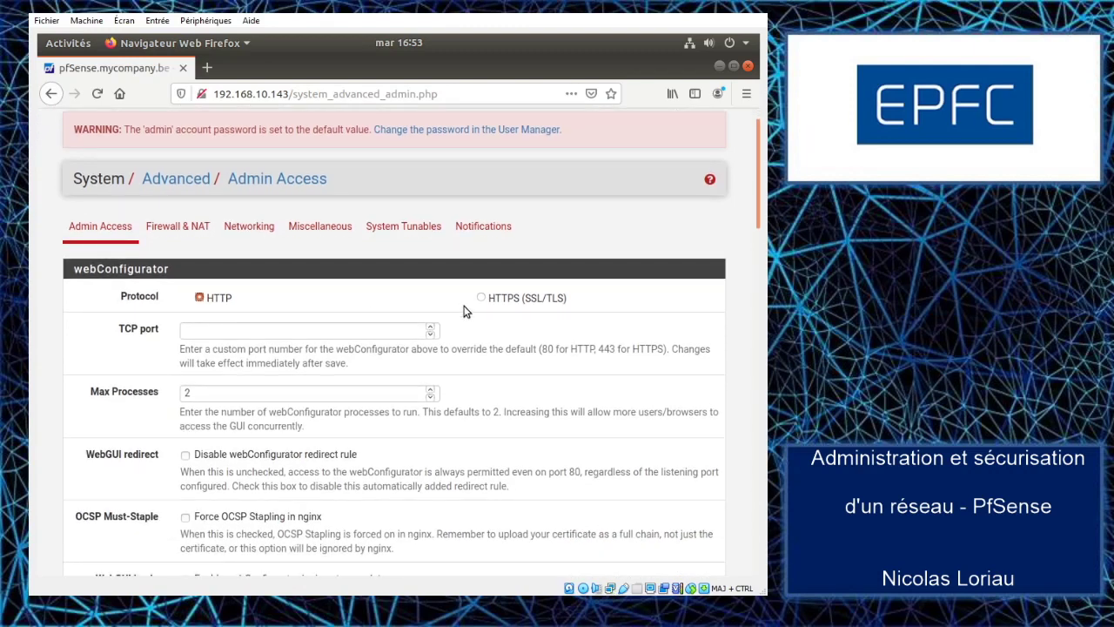
scroll(95, 339, down, 1)
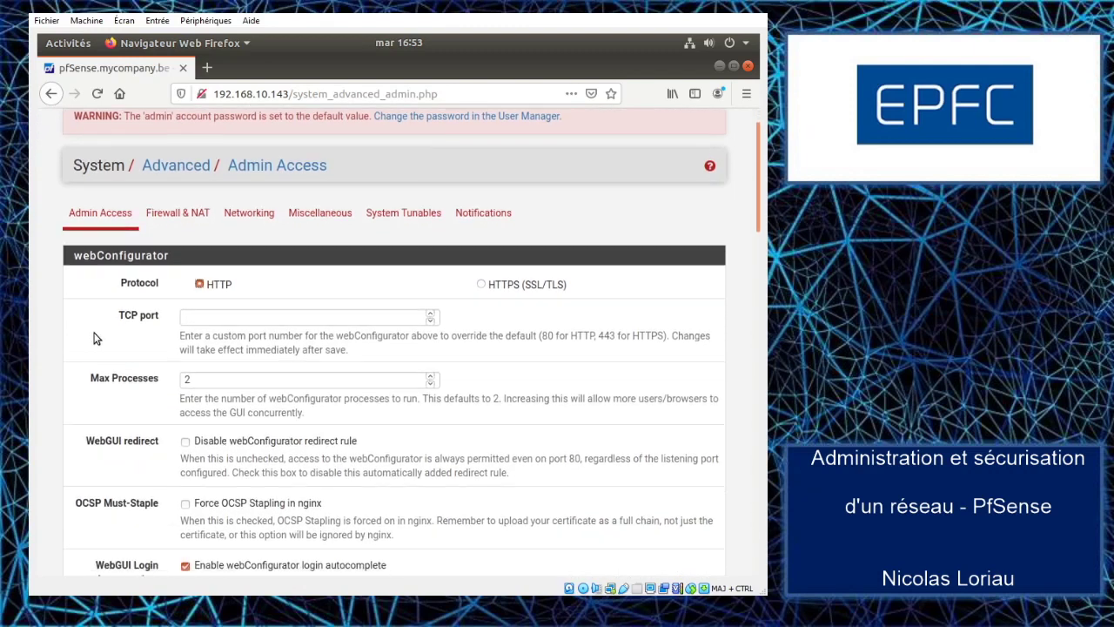
scroll(96, 338, down, 2)
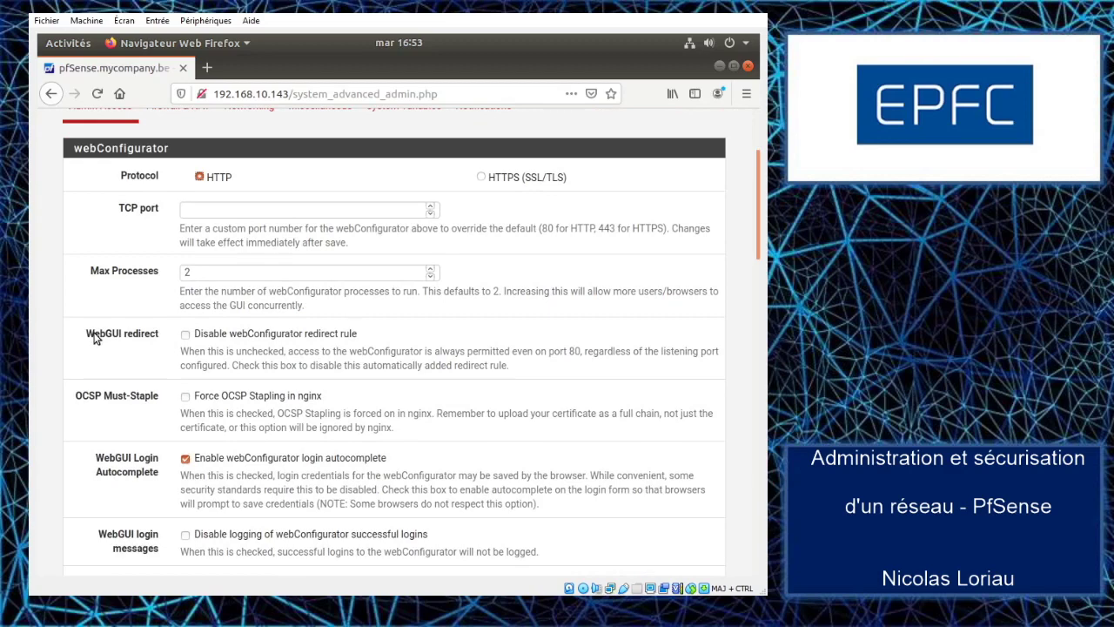
scroll(96, 339, down, 3)
scroll(96, 339, up, 7)
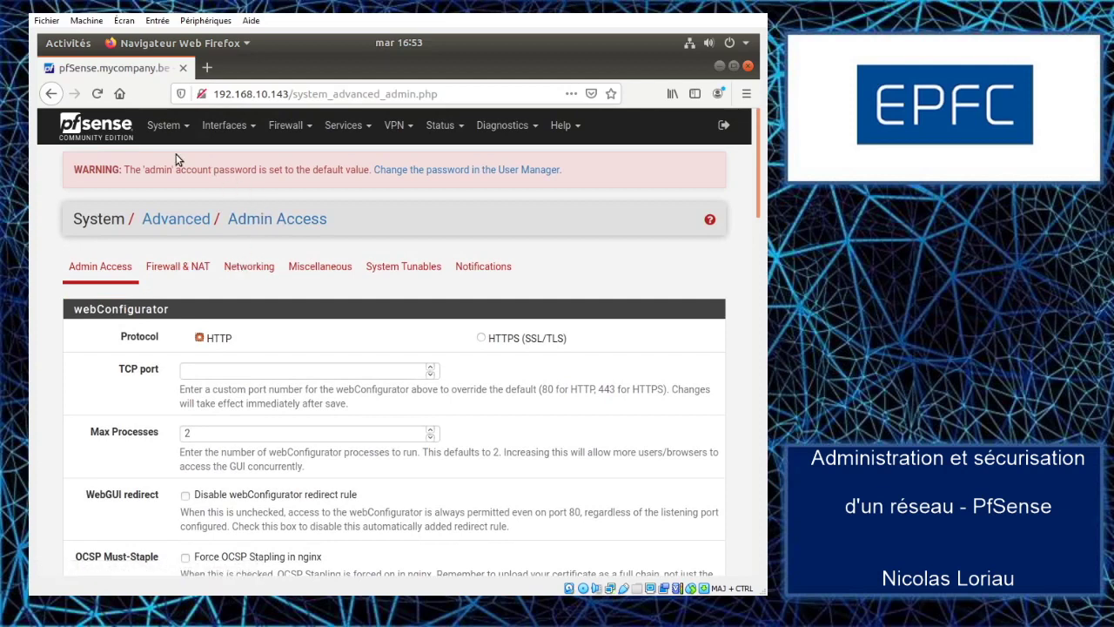
click(170, 127)
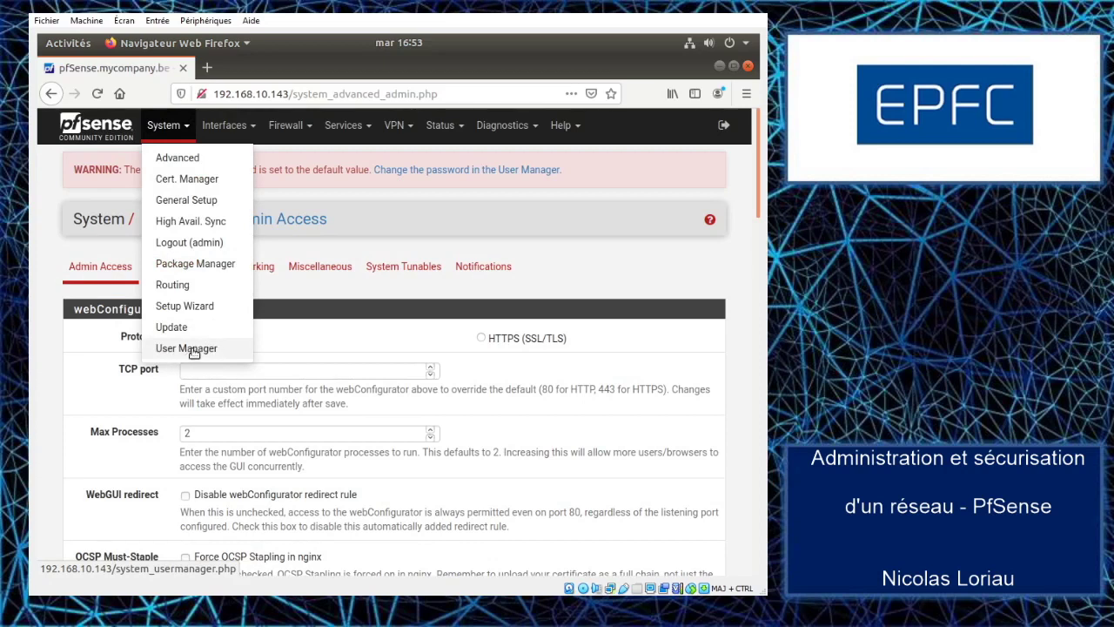
- Open System > General Setup and review hostname pfSense, domain mycompany.be, timezone and time server
click(188, 202)
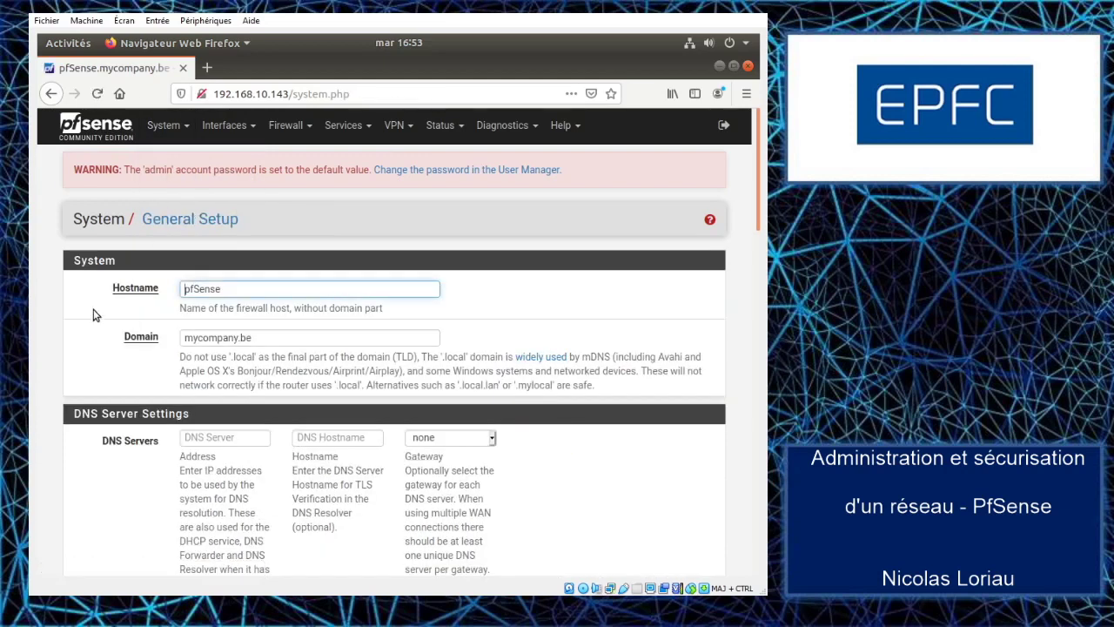
scroll(100, 322, down, 3)
scroll(101, 370, down, 7)
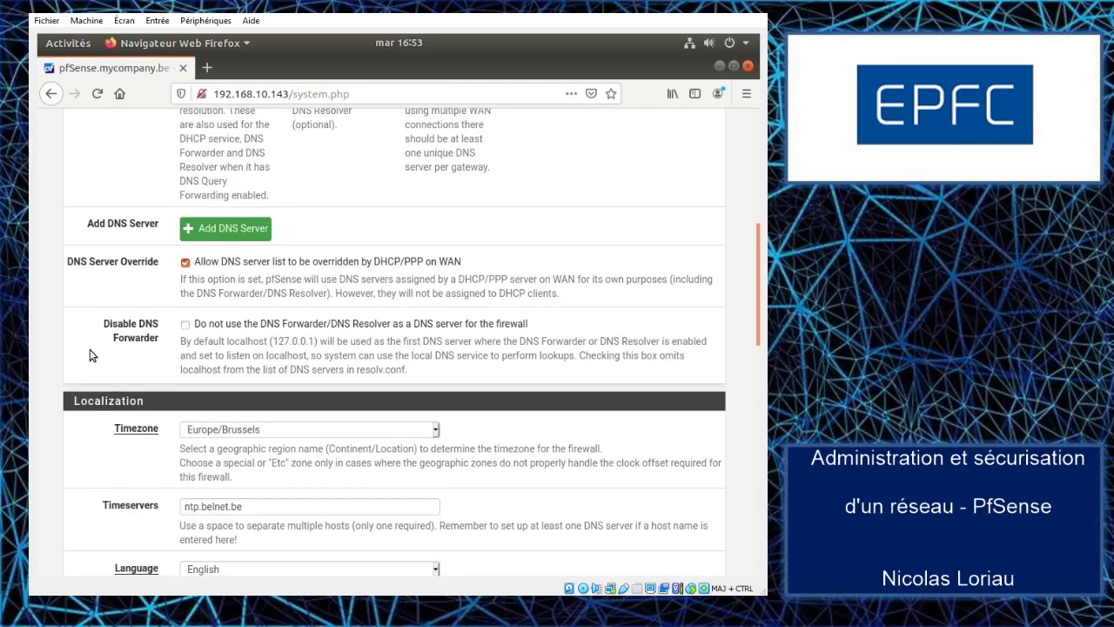
scroll(91, 355, down, 3)
scroll(88, 356, down, 3)
scroll(87, 356, up, 5)
scroll(87, 357, up, 11)
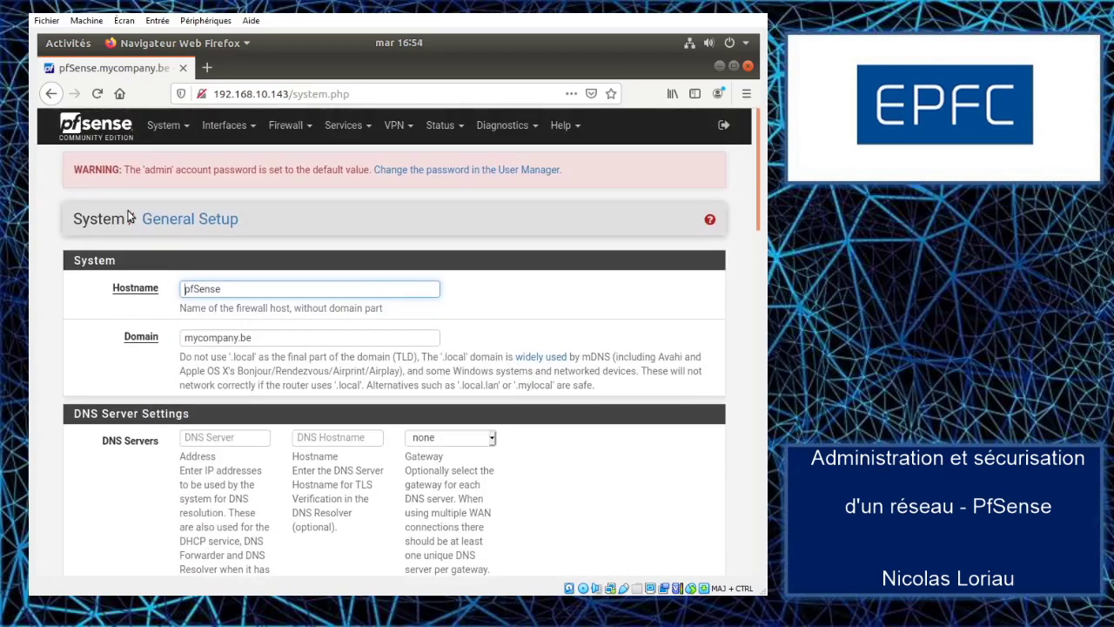
click(163, 125)
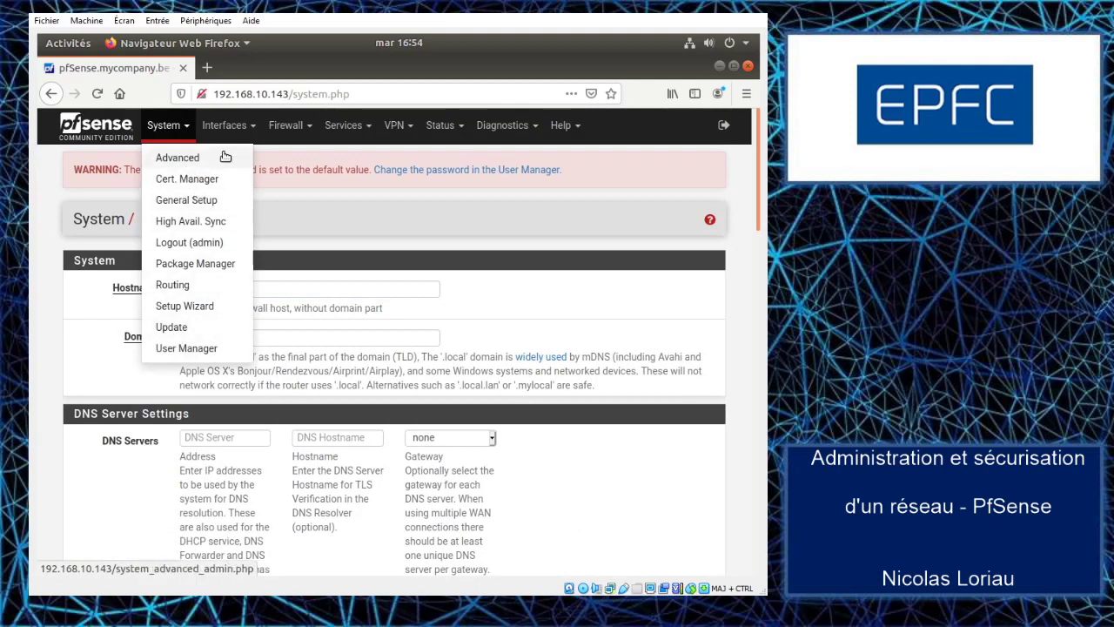
click(240, 130)
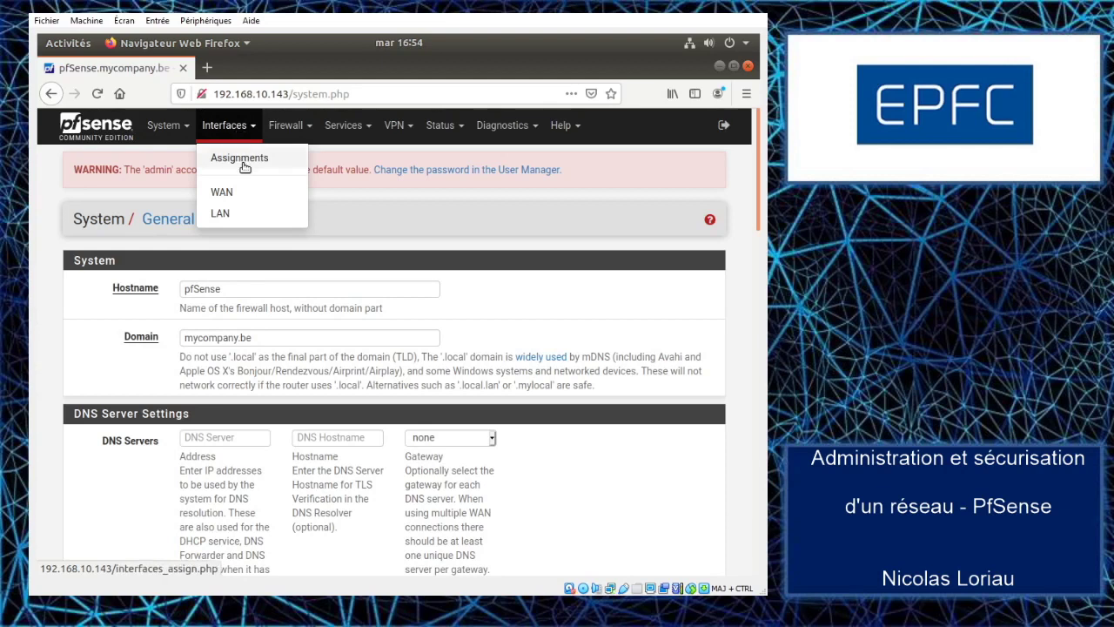
- Review interface assignments, keeping WAN on port em0 with LAN on em1
click(245, 163)
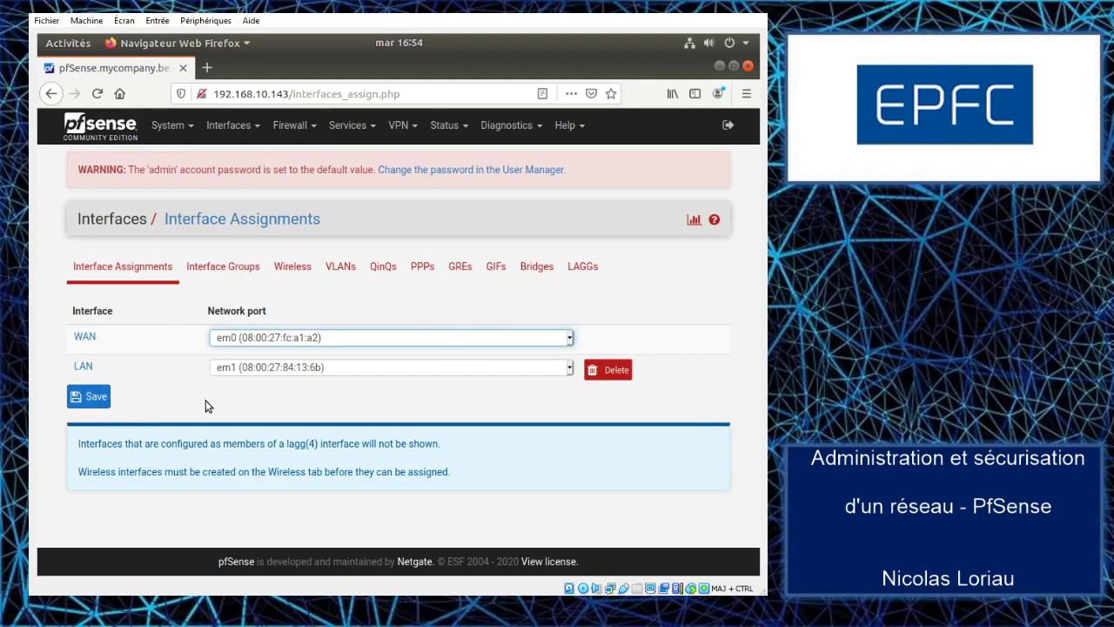
click(571, 340)
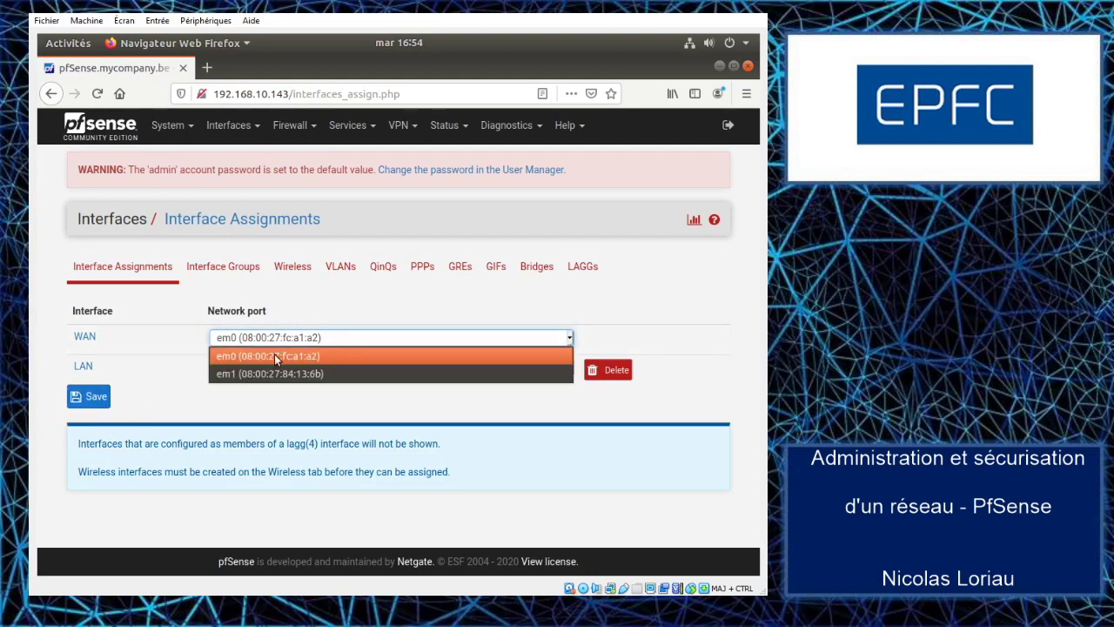
click(178, 402)
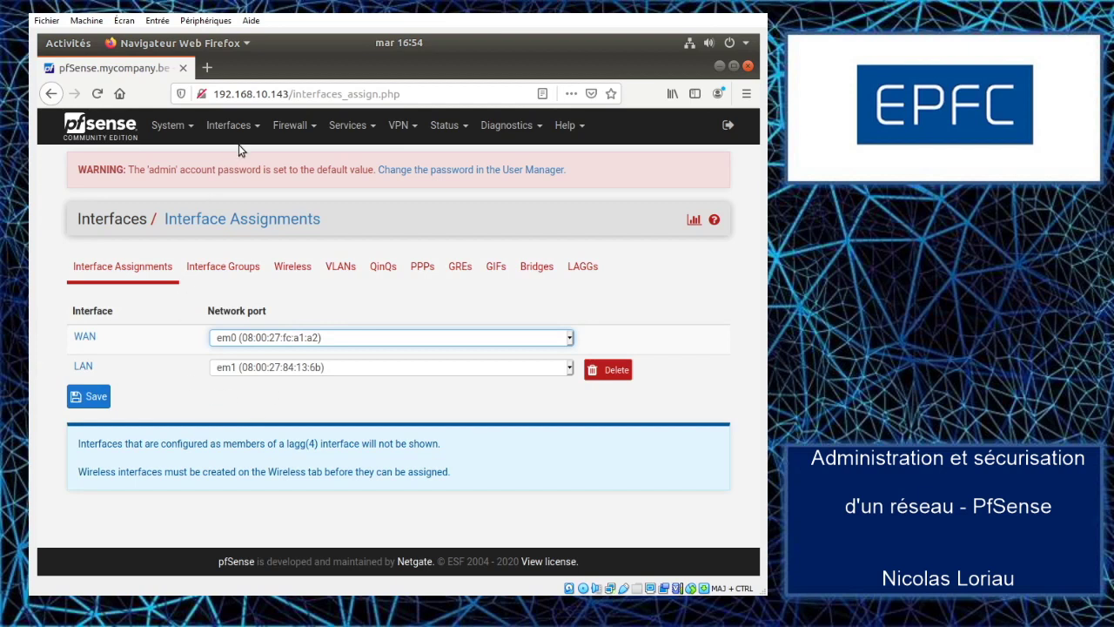
click(256, 128)
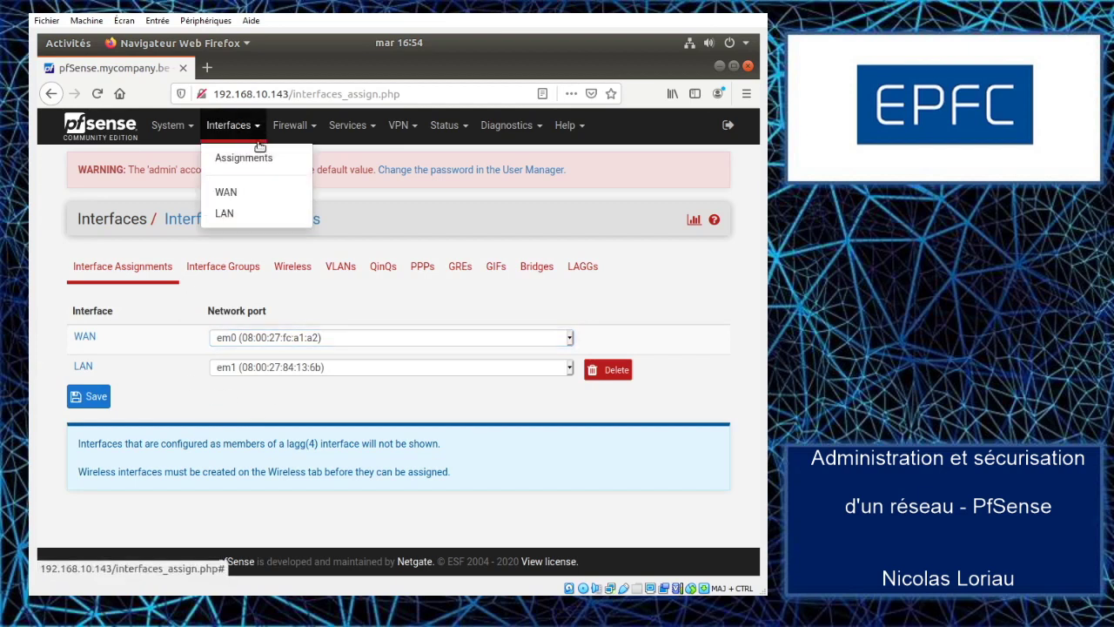
- Review the WAN (em0) settings, configured for DHCP on IPv4 and DHCP6 on IPv6
click(230, 195)
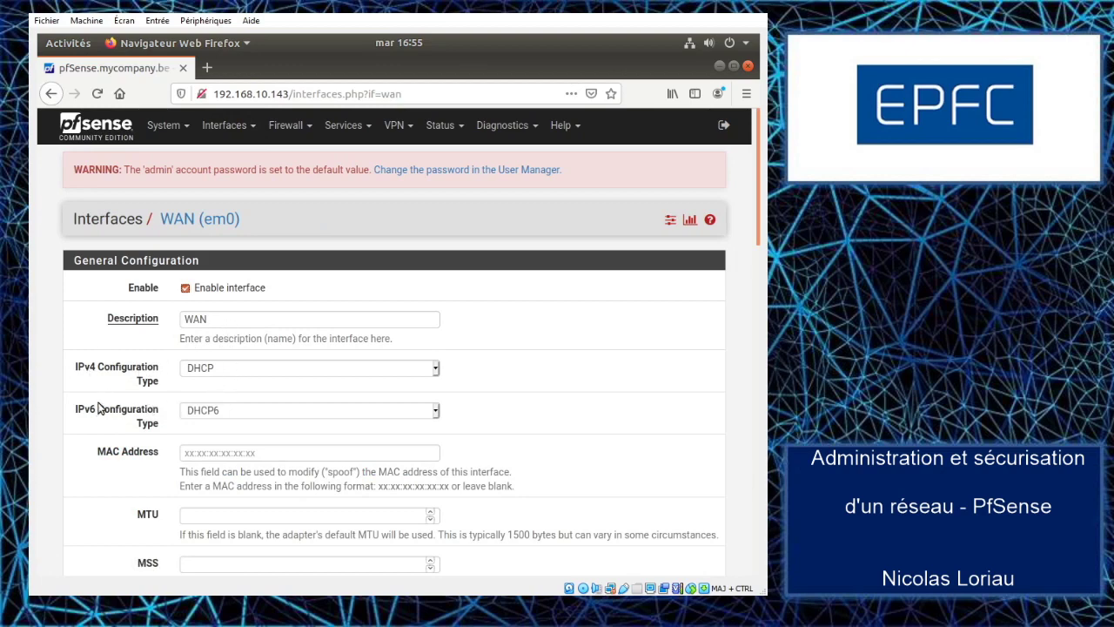
scroll(98, 380, down, 10)
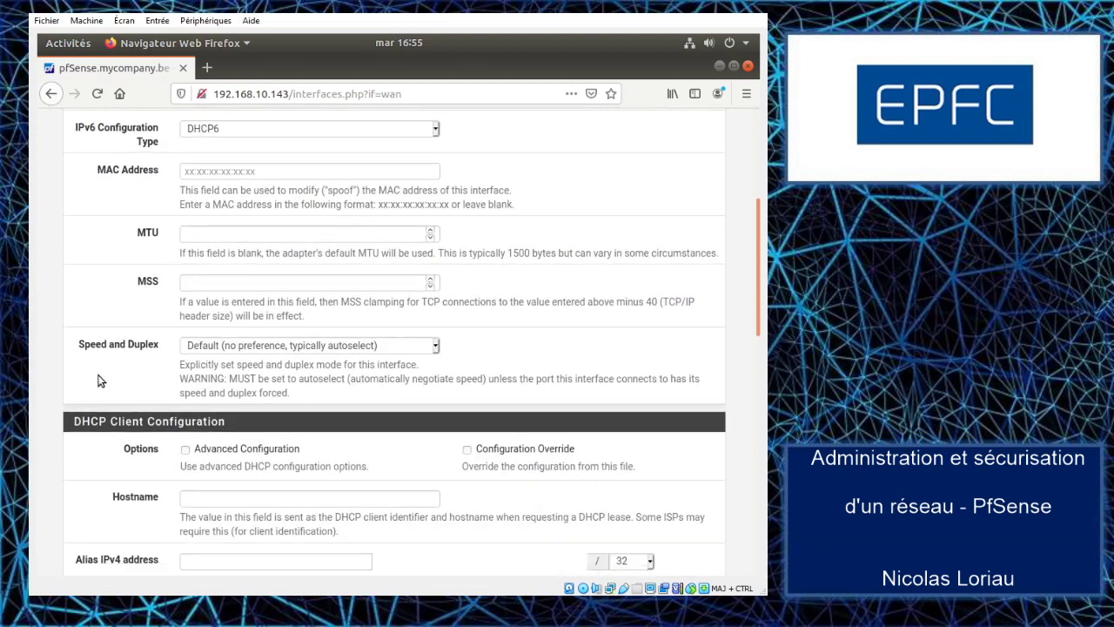
scroll(98, 380, down, 10)
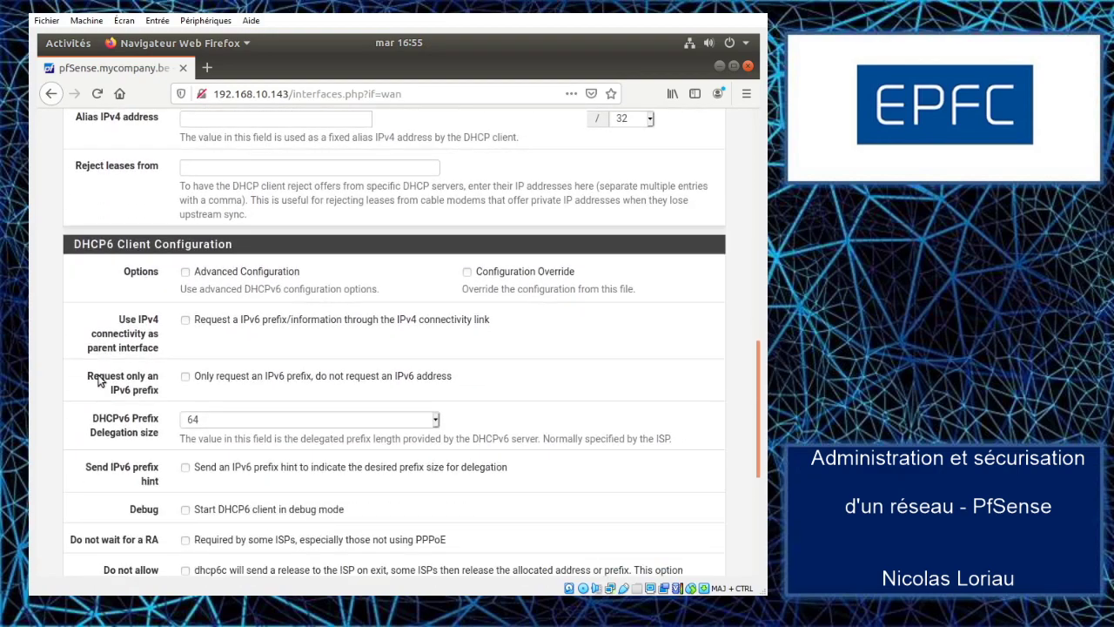
scroll(98, 380, up, 15)
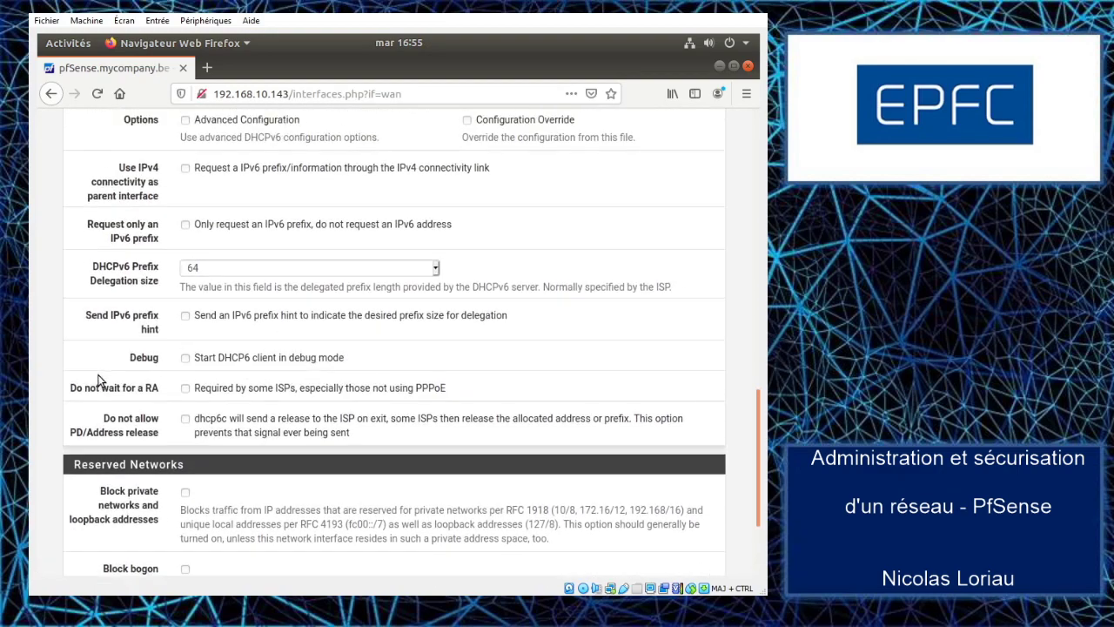
scroll(98, 380, up, 3)
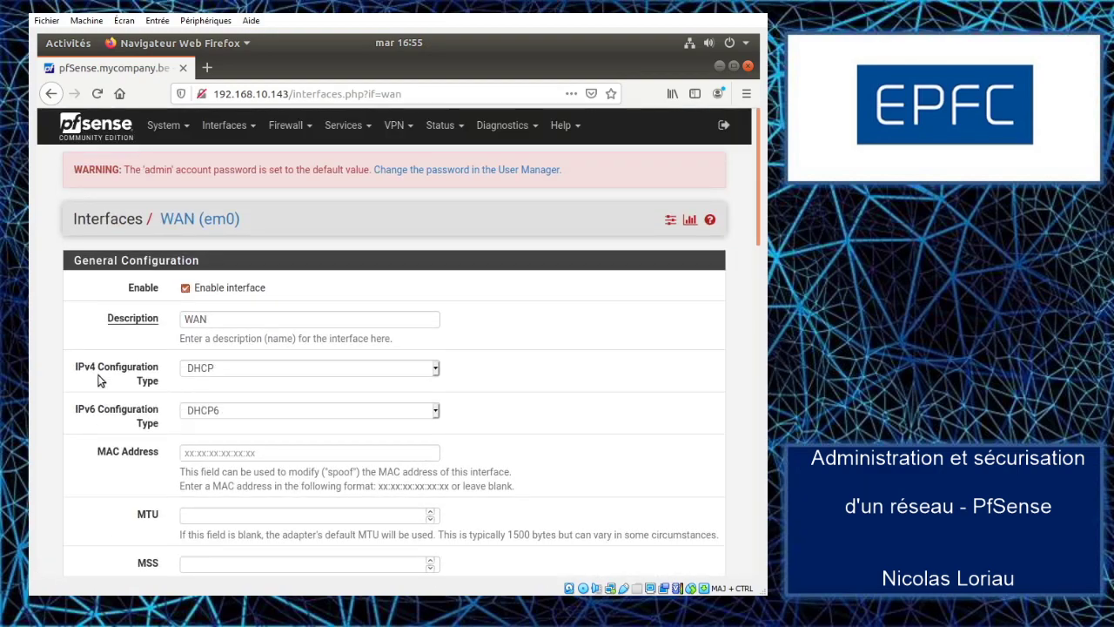
click(223, 125)
- Review the LAN (em1) settings: static IPv4 10.0.0.1/24 with no upstream gateway
click(220, 213)
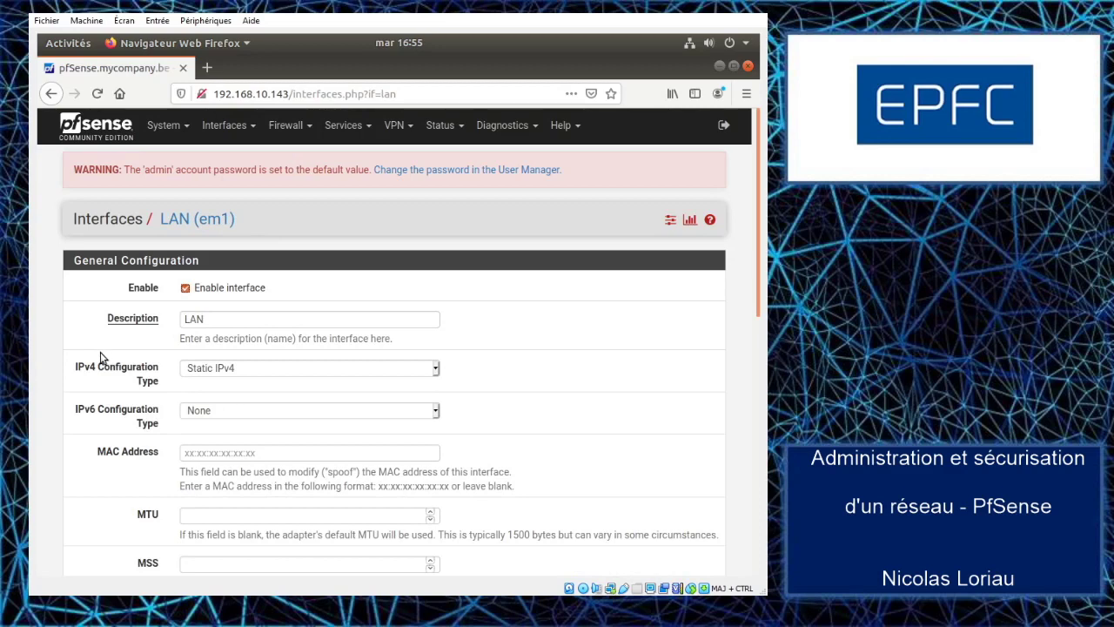
scroll(101, 357, down, 8)
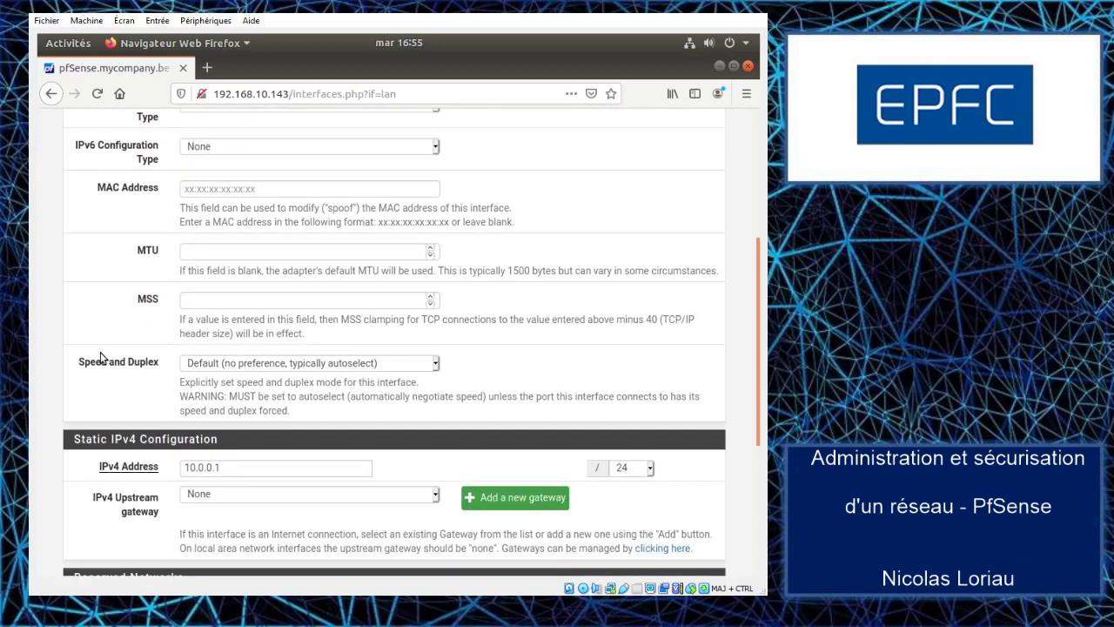
scroll(100, 346, down, 2)
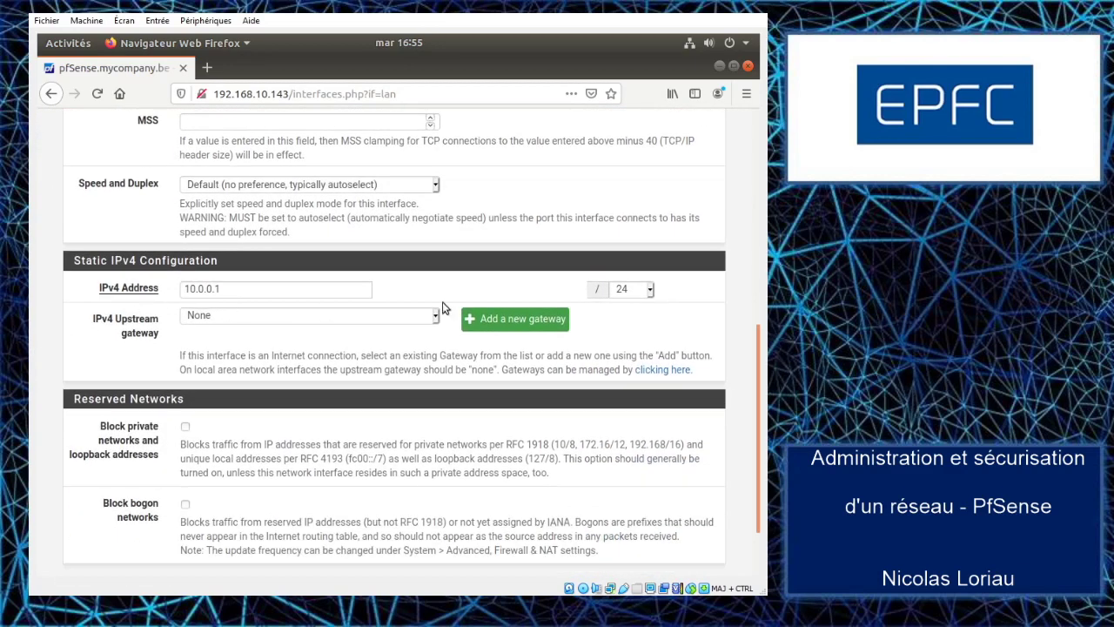
scroll(122, 322, down, 2)
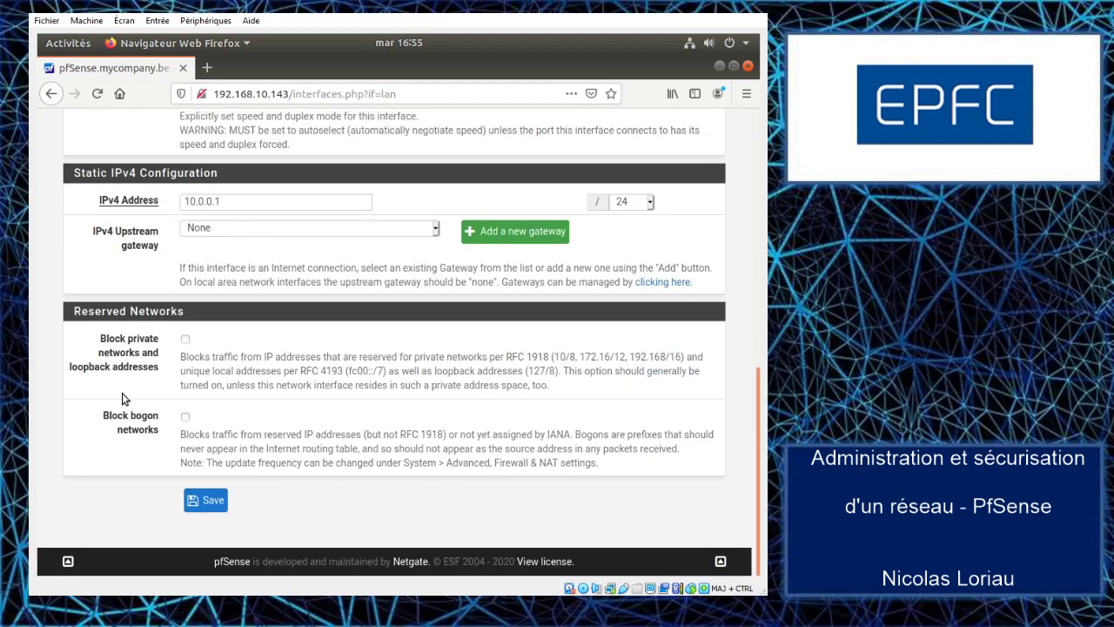
scroll(144, 294, up, 5)
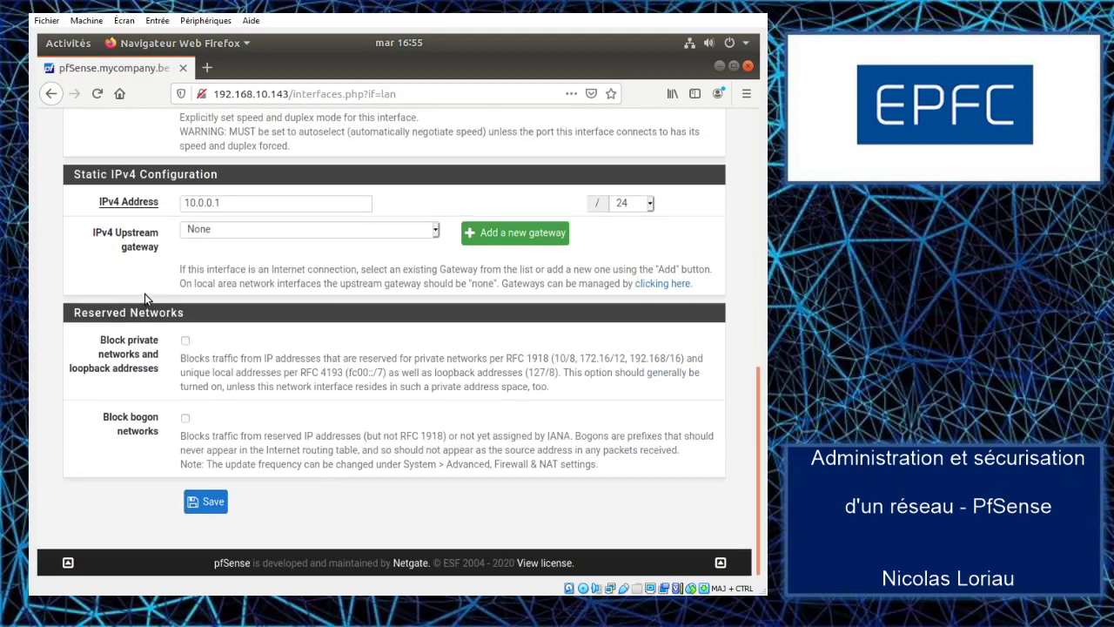
scroll(144, 297, up, 8)
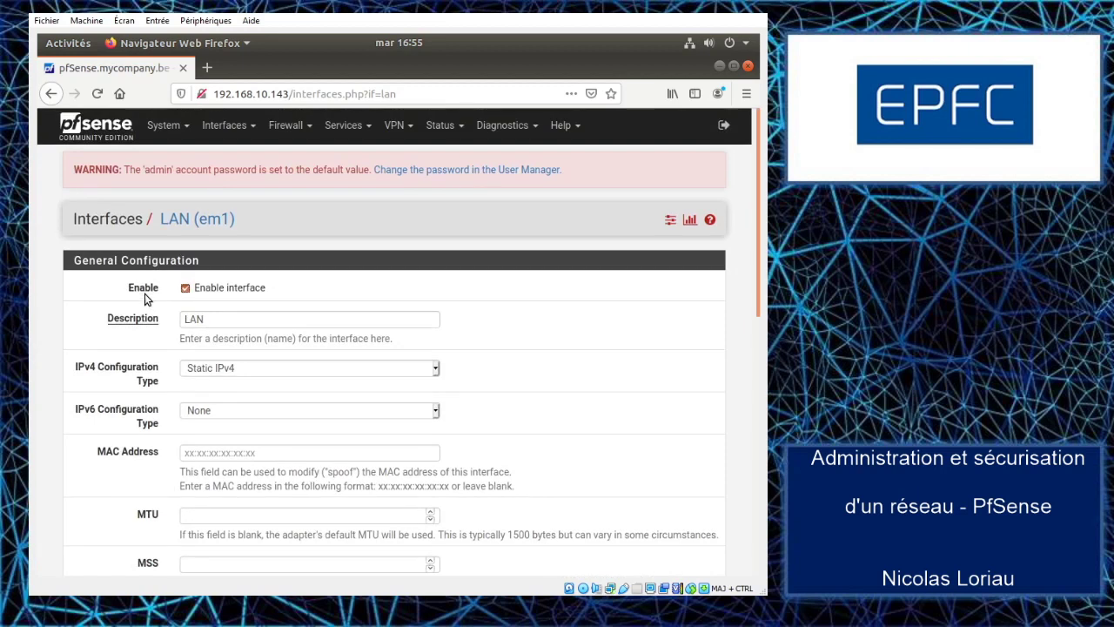
- Browse the Firewall, Services, VPN and Status menus in the top navigation bar
click(299, 129)
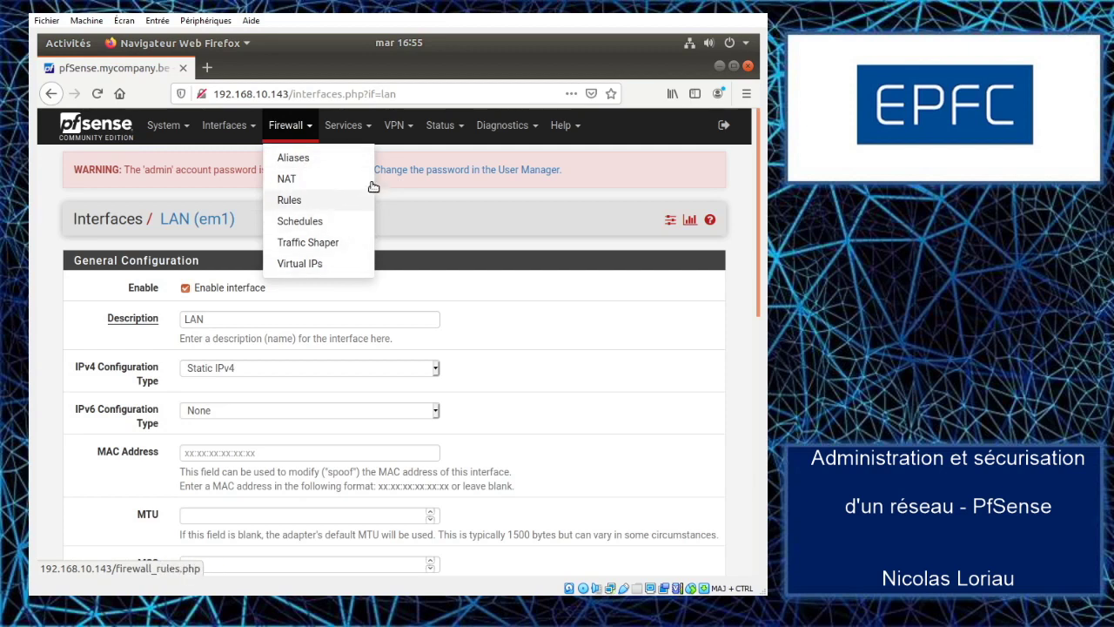
click(369, 129)
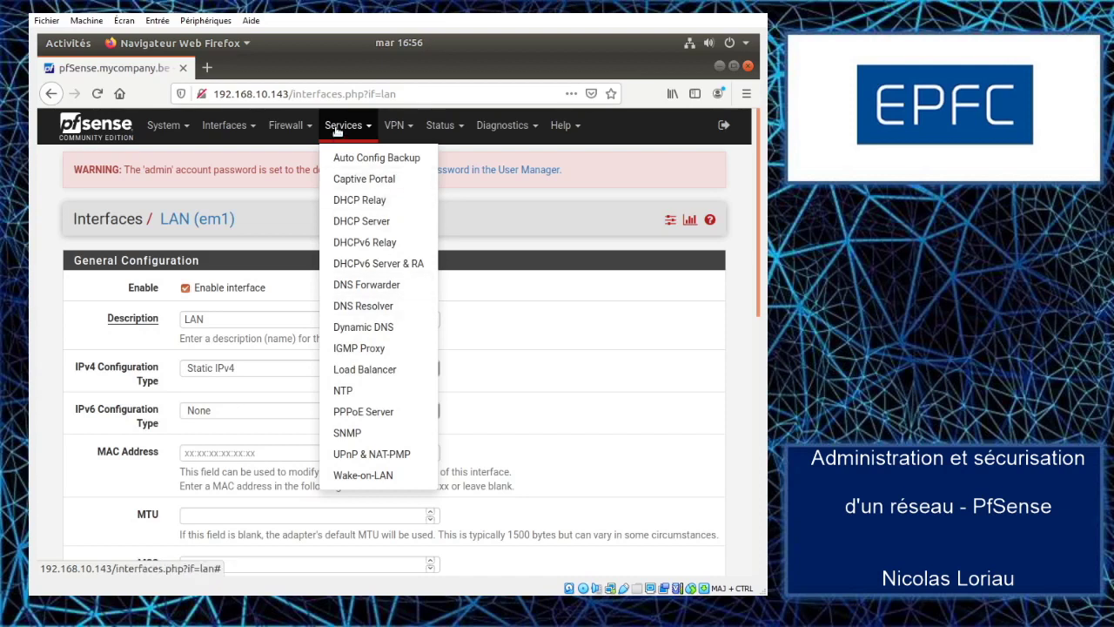
click(413, 128)
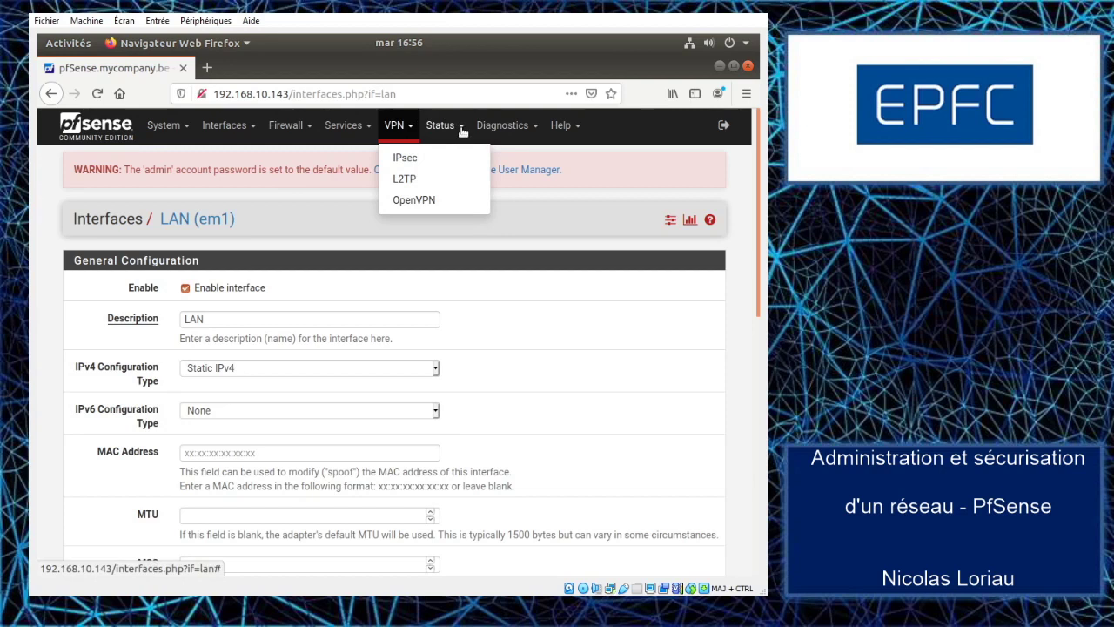
click(447, 128)
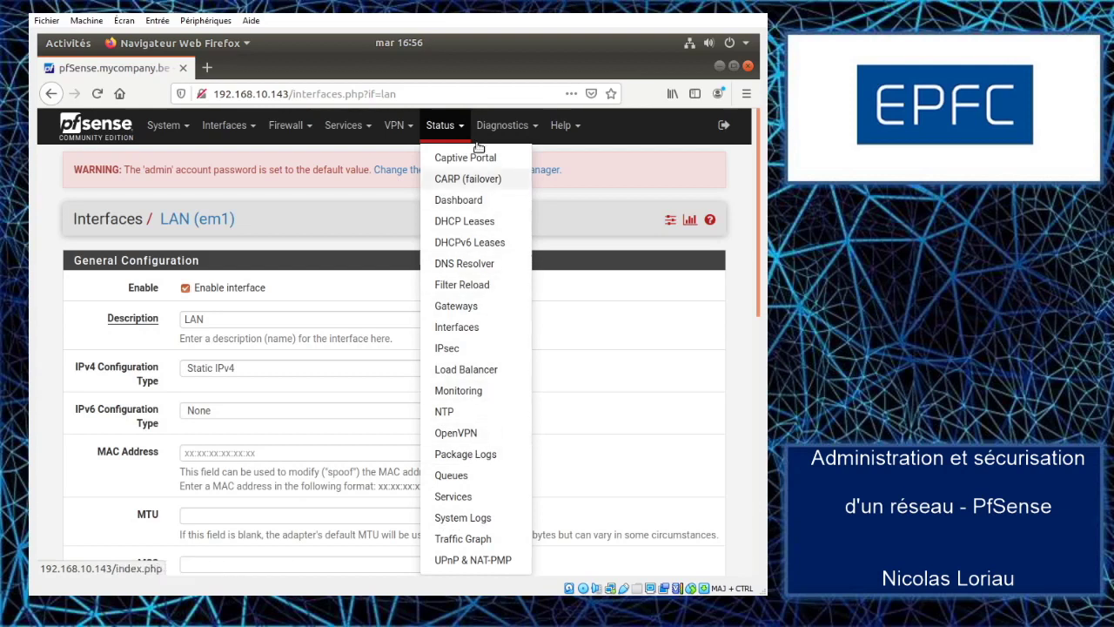
- Check interface status: WAN (em0) up via DHCP at 192.168.10.143, LAN (em1) at 10.0.0.1
click(466, 330)
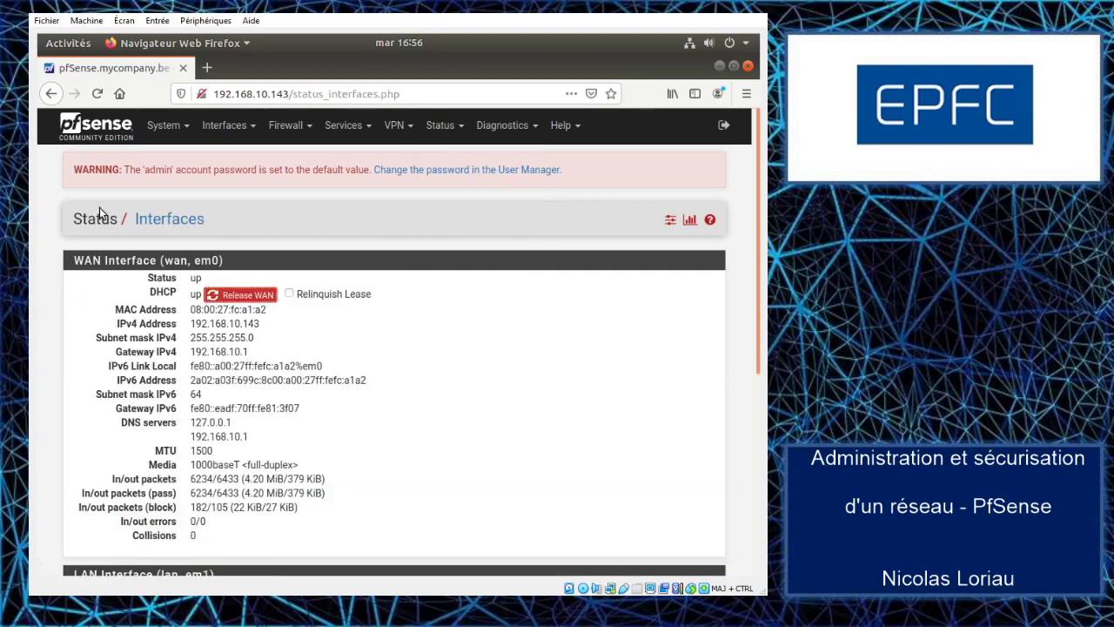
scroll(102, 315, down, 2)
scroll(109, 296, down, 3)
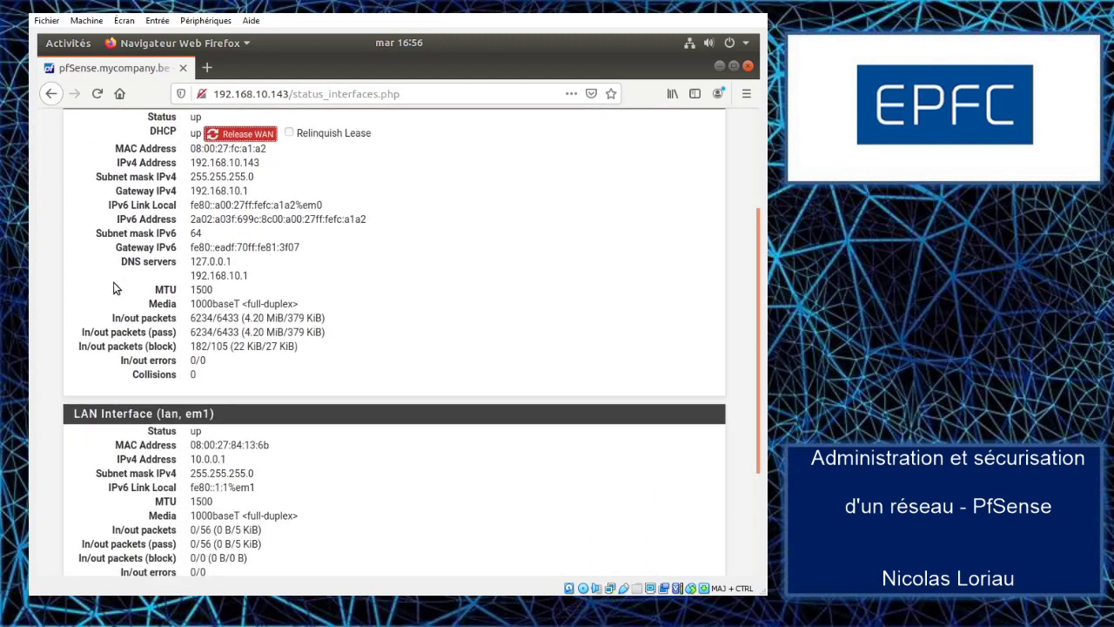
scroll(135, 231, up, 1)
scroll(207, 324, up, 3)
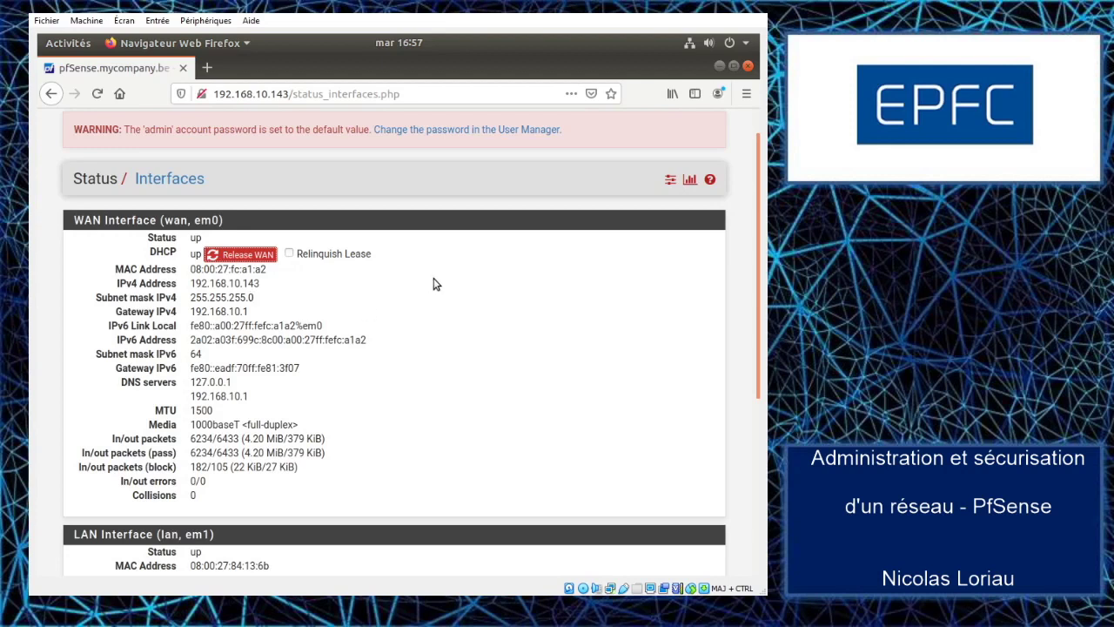
scroll(433, 287, up, 1)
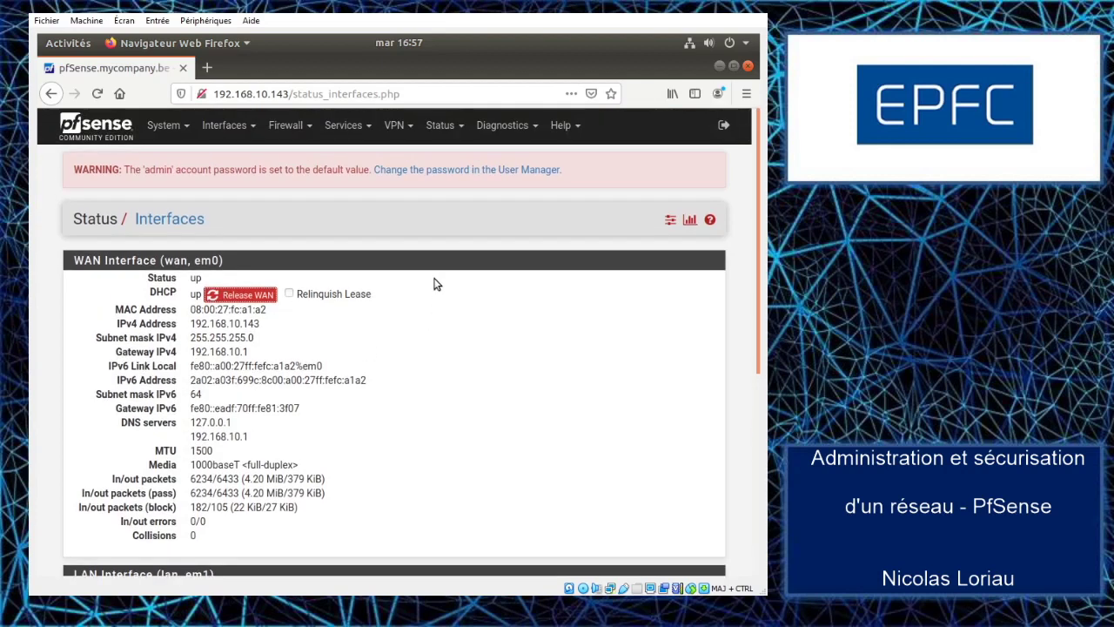
click(505, 126)
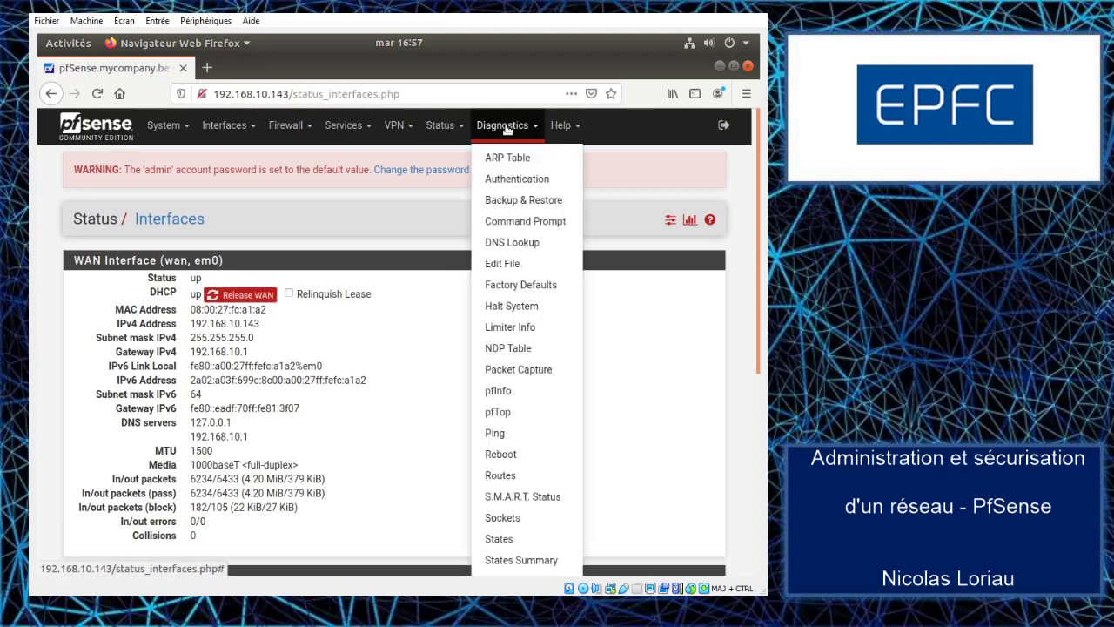